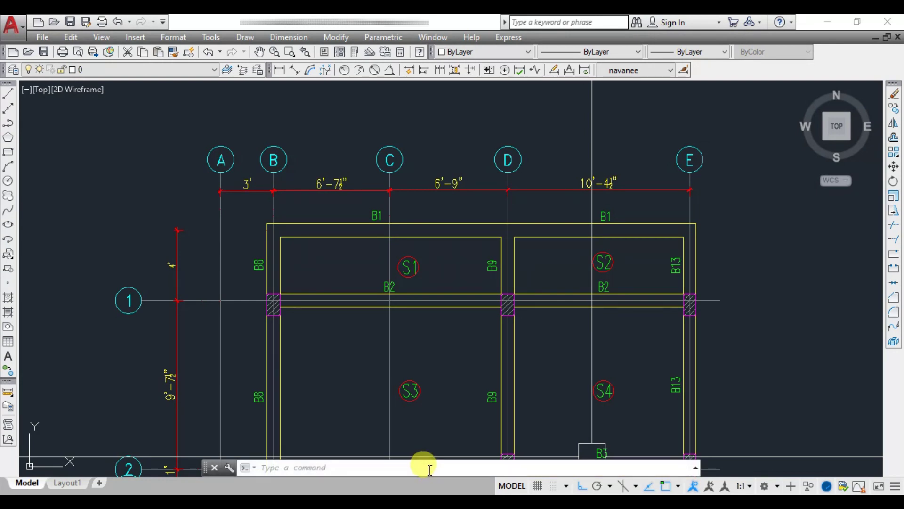
- Measure the width of the column at grid lines B and 1 with a linear dimension, without placing it
scroll(269, 295, "up", 4)
scroll(270, 295, "up", 2)
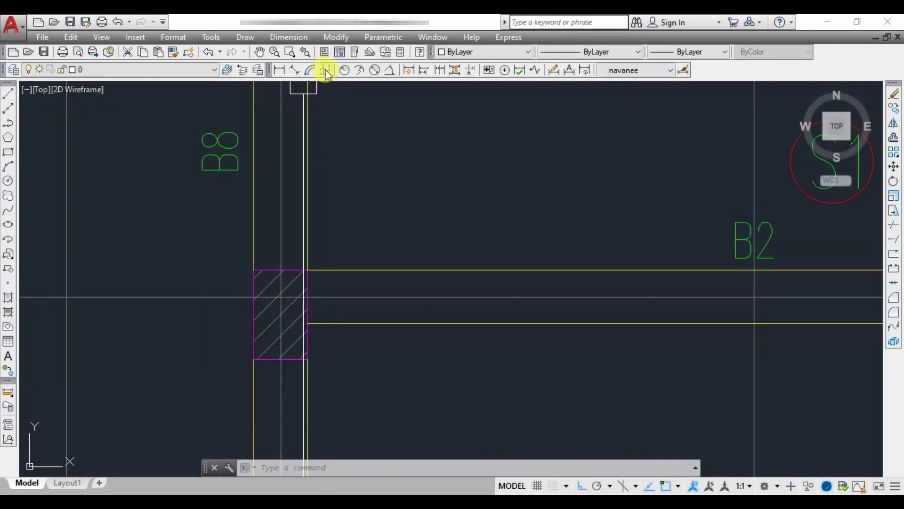
left_click(280, 69)
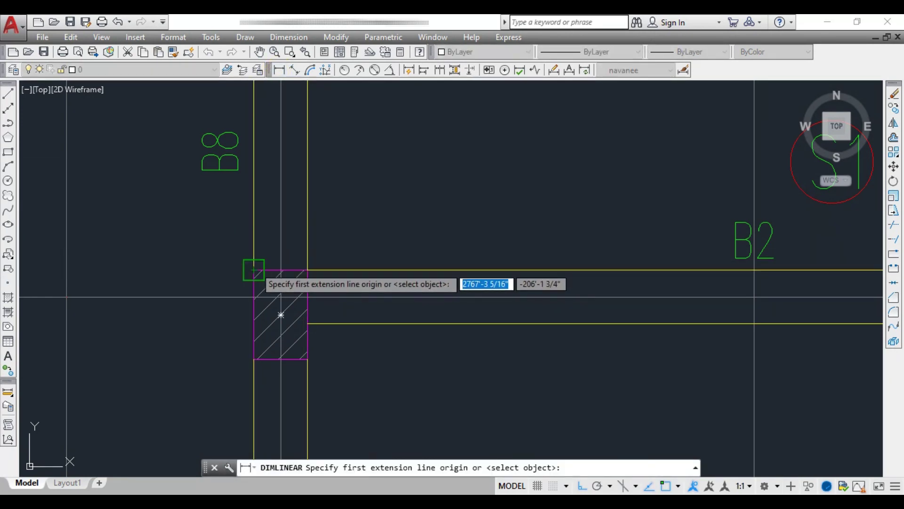
left_click(255, 270)
left_click(308, 270)
key("Escape")
key("Return")
scroll(308, 294, "down", 2)
key("Escape")
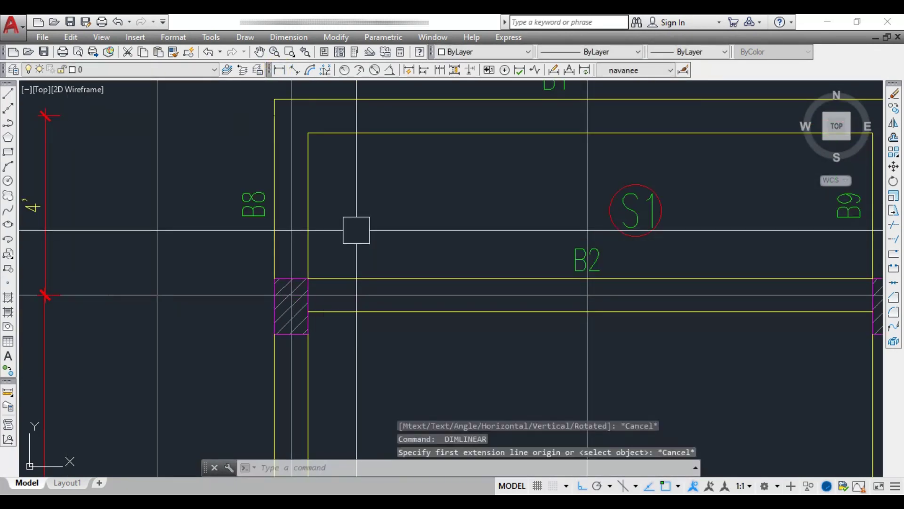
- Place a horizontal linear dimension between grid lines B and D, just above the B1 beam over slab S1
middle_click_drag(355, 228, 329, 244)
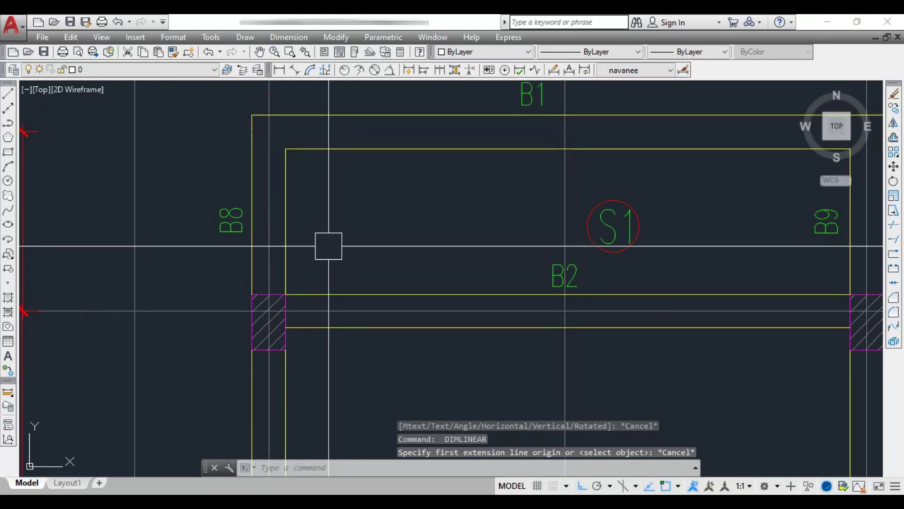
scroll(331, 246, "down", 1)
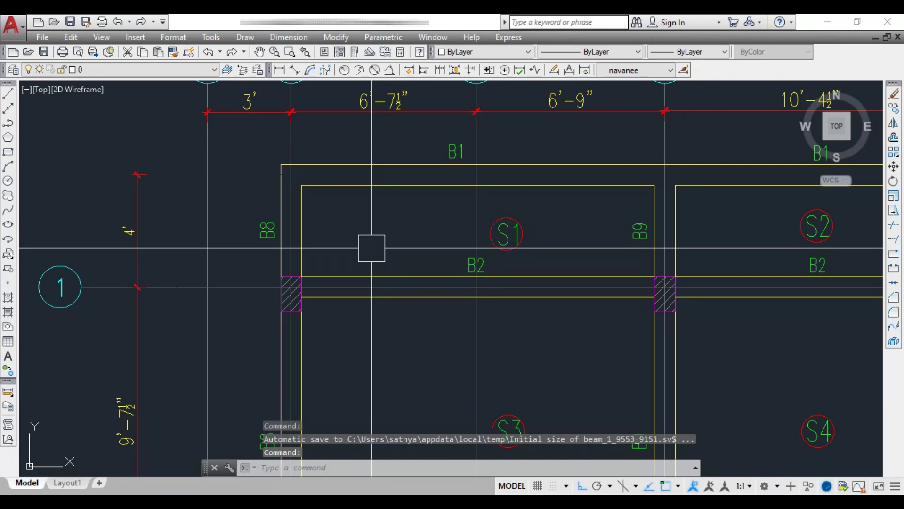
scroll(53, 280, "down", 2)
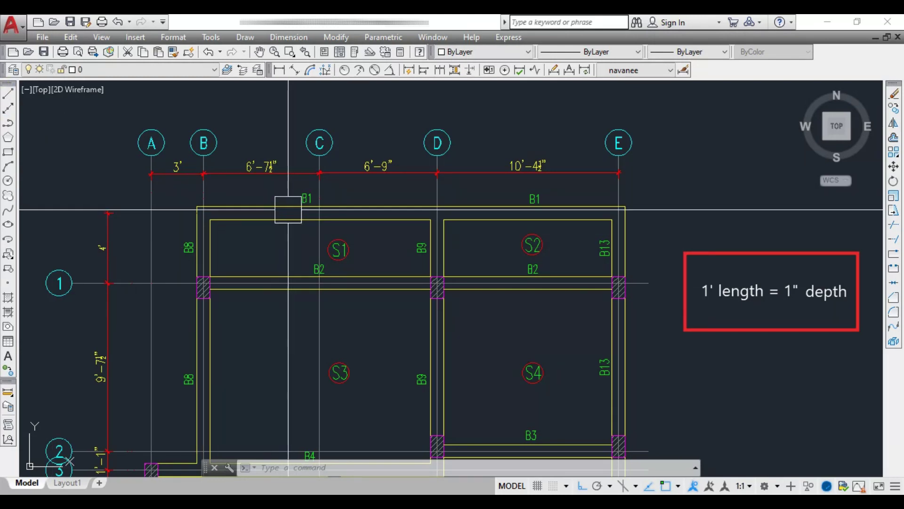
scroll(384, 236, "down", 3)
mouse_move(440, 373)
middle_mouse_down()
mouse_move(458, 244)
mouse_move(467, 369)
middle_mouse_up()
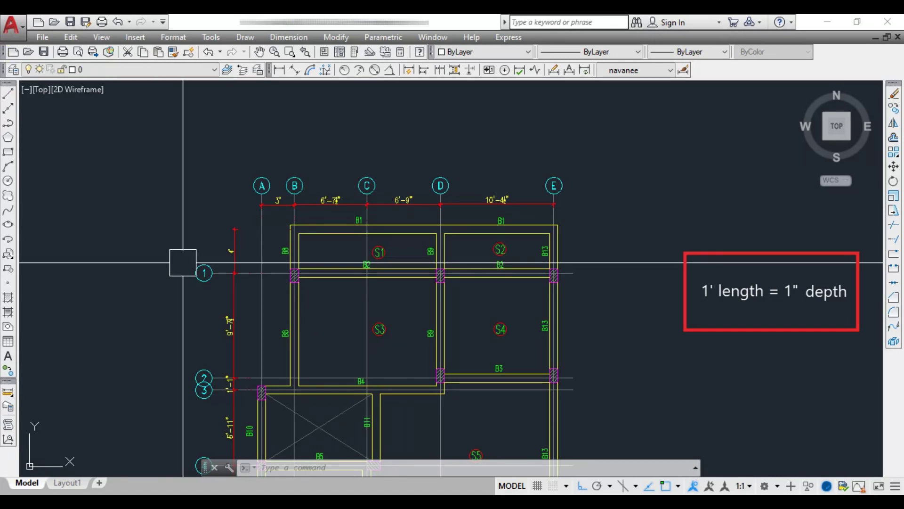
scroll(389, 210, "up", 4)
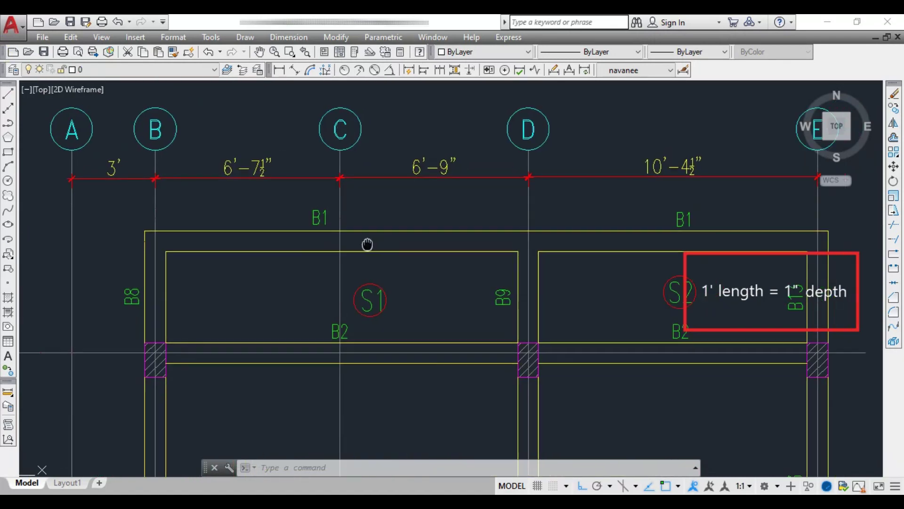
middle_click_drag(367, 242, 247, 231)
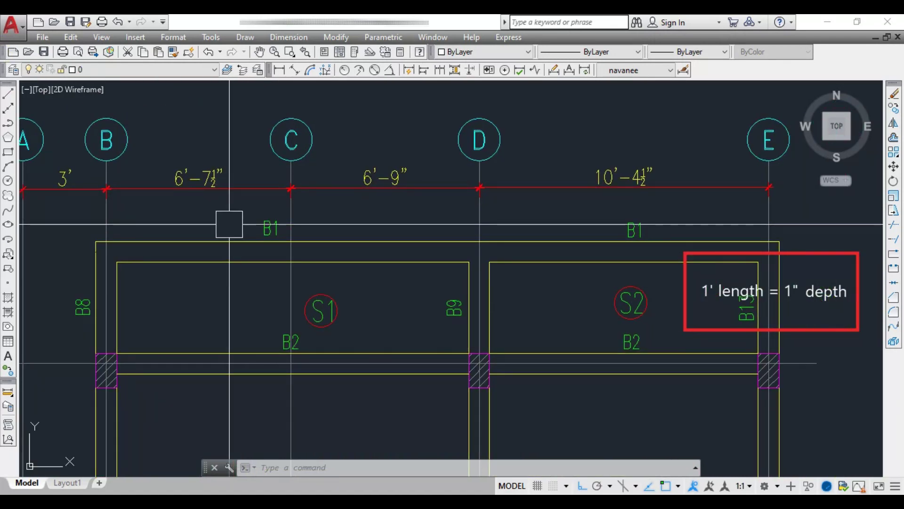
left_click(279, 70)
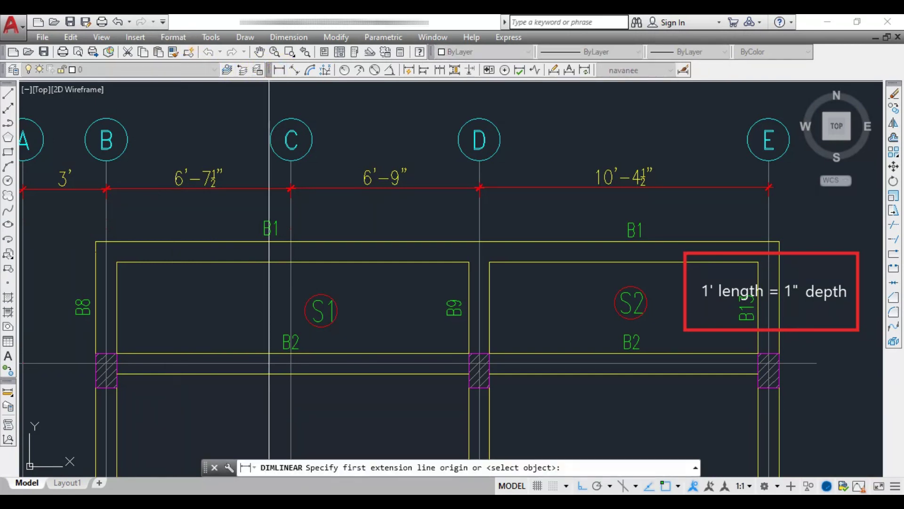
left_click(106, 219)
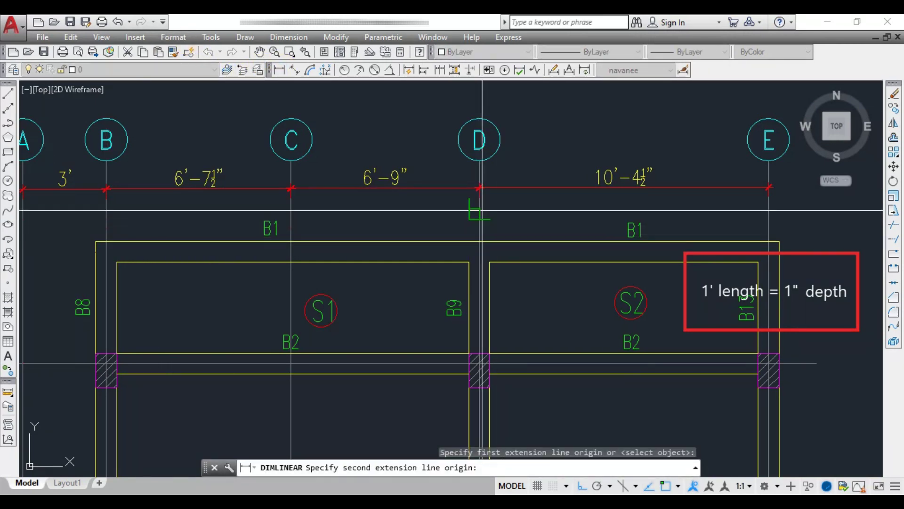
left_click(480, 219)
left_click(358, 212)
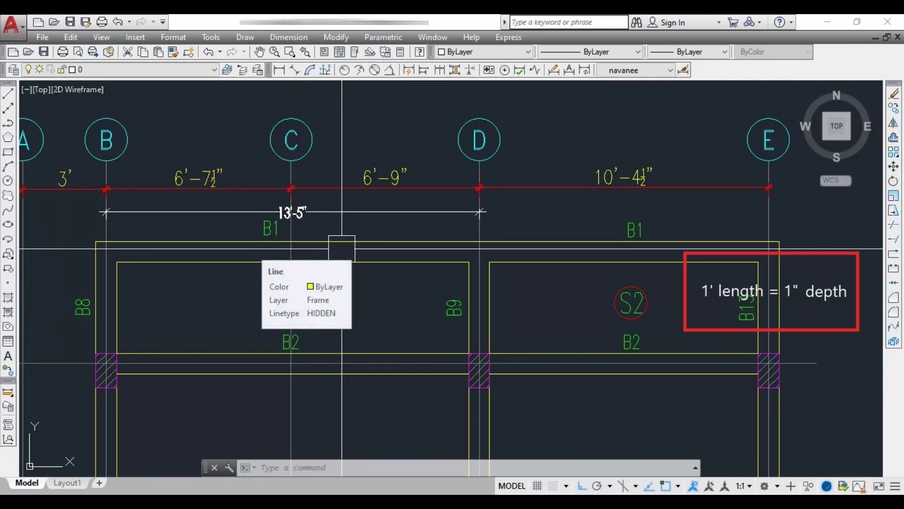
- Change the B1 beam label above slab S2 to B1(9"X15")
scroll(314, 210, "down", 2)
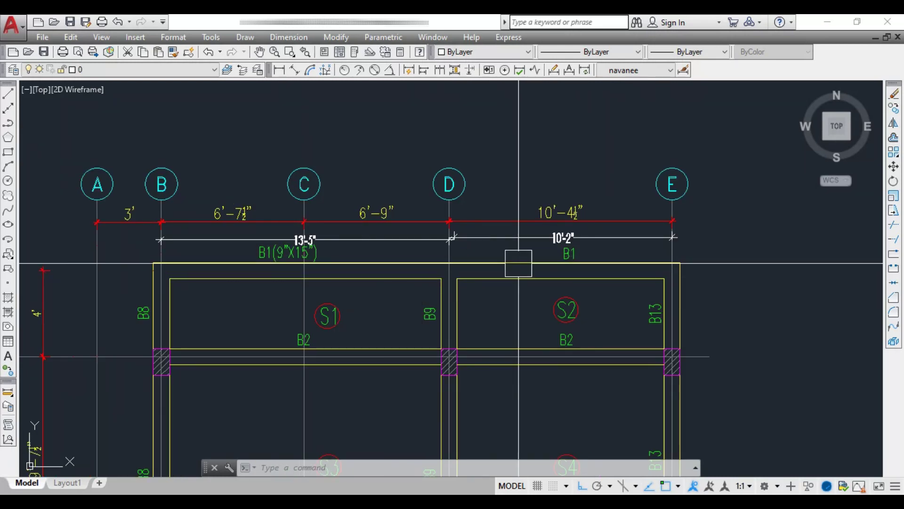
scroll(523, 268, "up", 3)
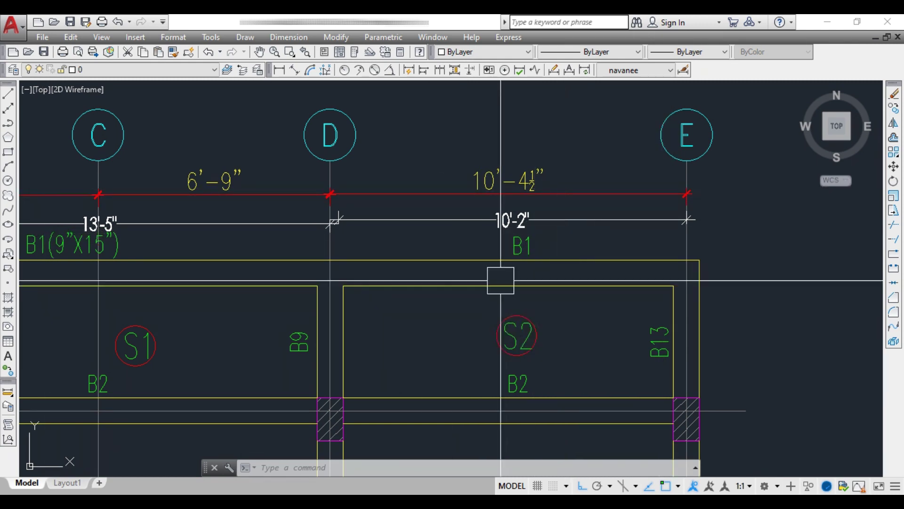
middle_click_drag(288, 291, 373, 290)
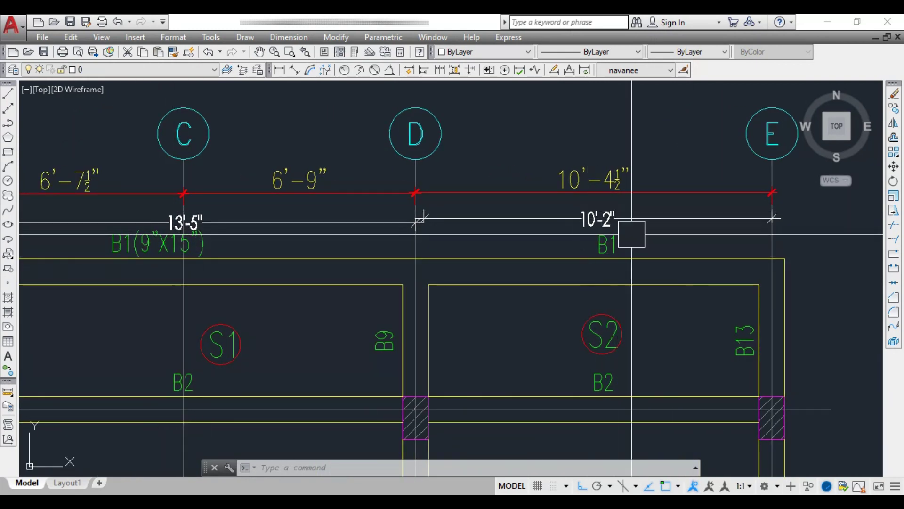
mouse_move(633, 262)
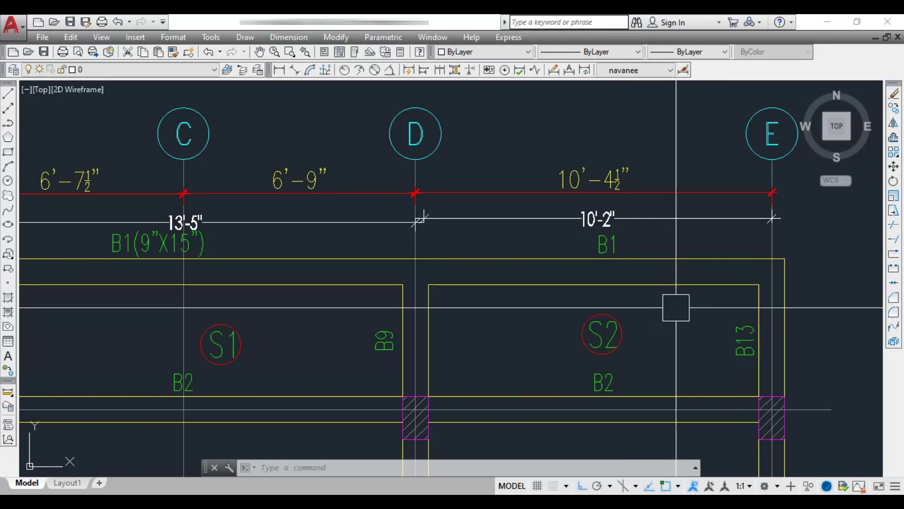
middle_click_drag(672, 313, 668, 287)
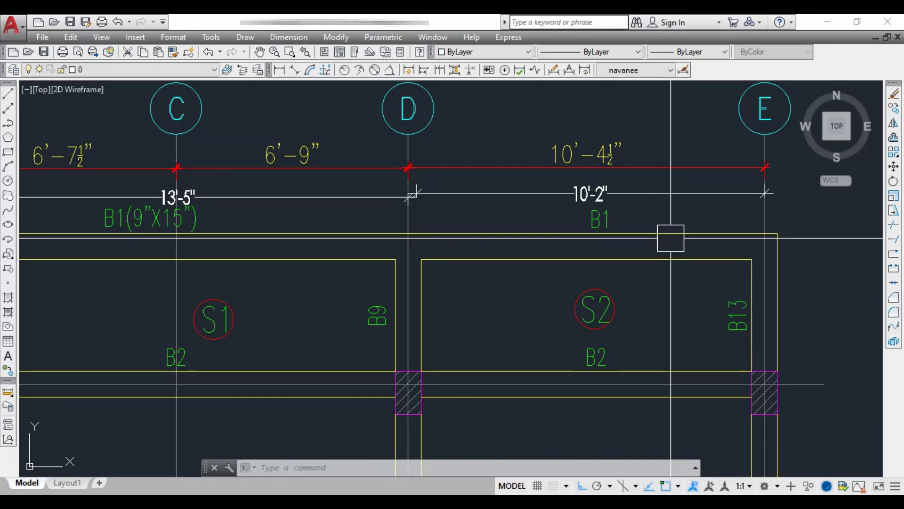
scroll(606, 218, "up", 2)
left_click(598, 220)
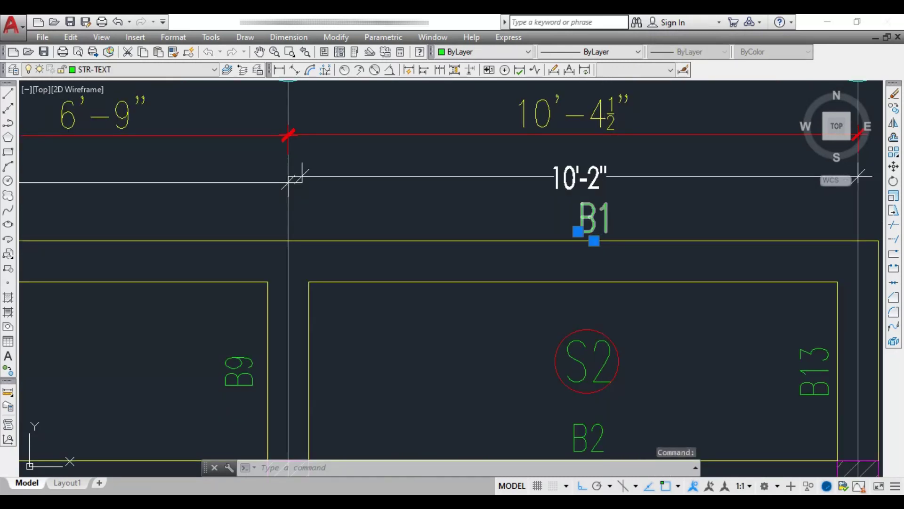
double_click(606, 217)
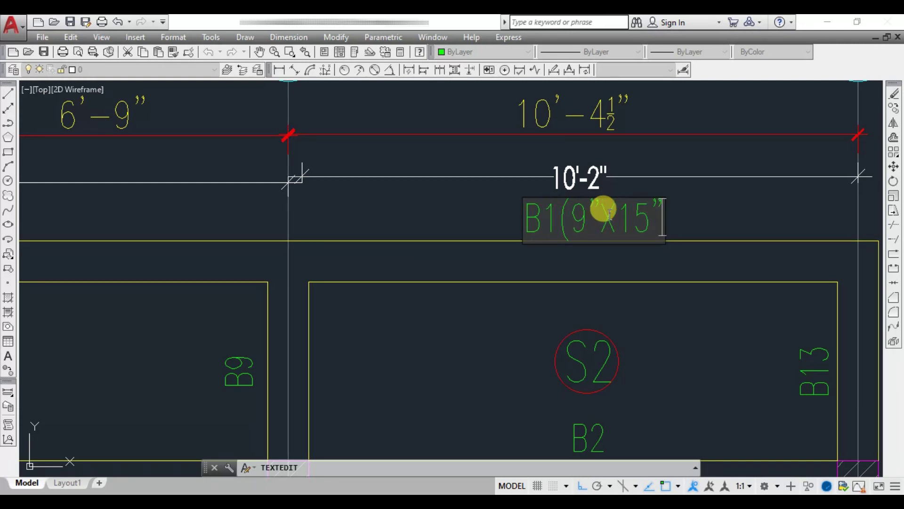
left_click(545, 257)
scroll(605, 160, "down", 3)
key("Escape")
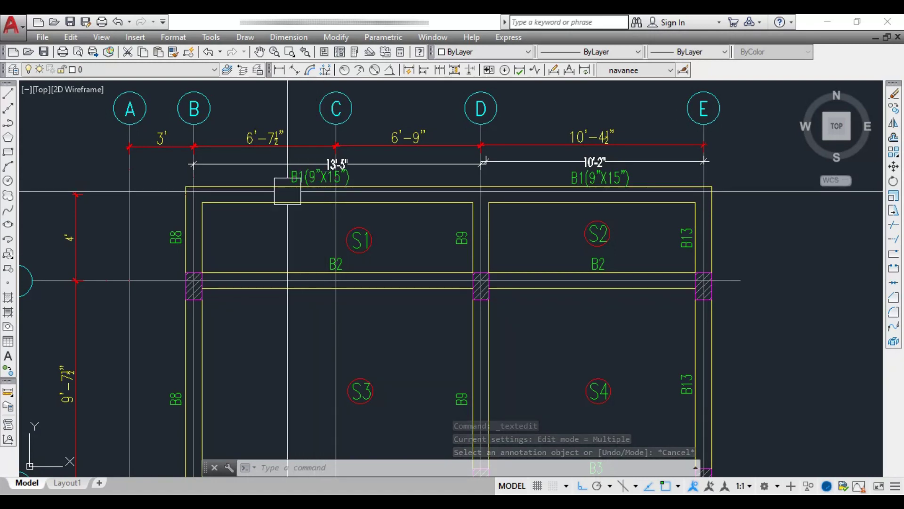
- Measure the length of beam B3 between its two columns with a linear dimension, without placing it
mouse_move(509, 274)
middle_mouse_down()
mouse_move(440, 199)
mouse_move(531, 319)
mouse_move(515, 317)
mouse_move(522, 312)
middle_mouse_up()
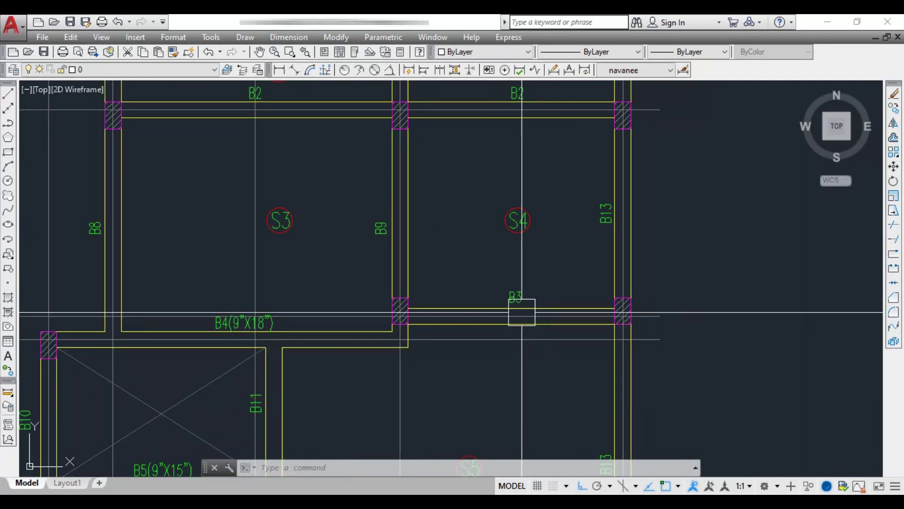
left_click(280, 70)
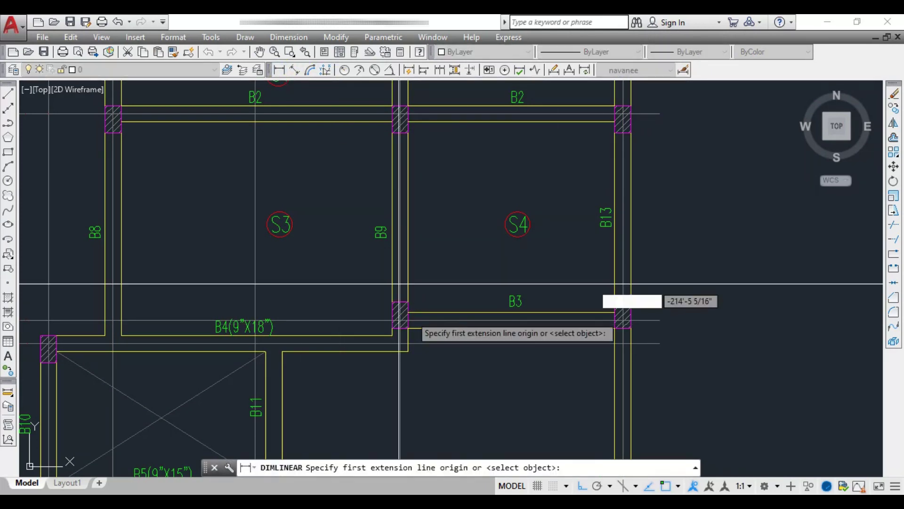
scroll(401, 325, "up", 4)
left_click(395, 325)
scroll(395, 325, "down", 4)
scroll(598, 339, "up", 2)
scroll(597, 339, "up", 2)
left_click(656, 327)
key("Escape")
scroll(626, 249, "down", 4)
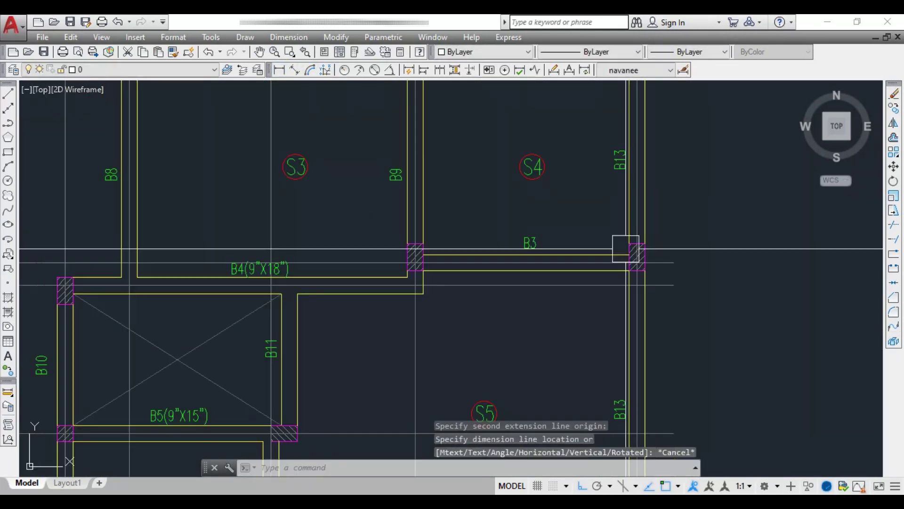
- Measure the span of beam B4 between grid lines A and D with a linear dimension, without placing it
middle_click_drag(537, 299, 673, 258)
mouse_move(464, 317)
middle_mouse_down()
mouse_move(466, 222)
mouse_move(457, 273)
middle_mouse_up()
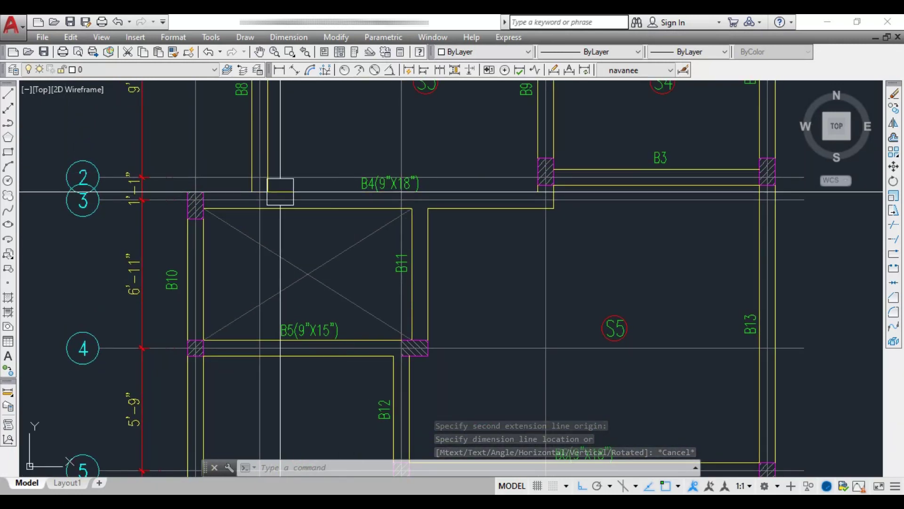
middle_click_drag(274, 210, 281, 239)
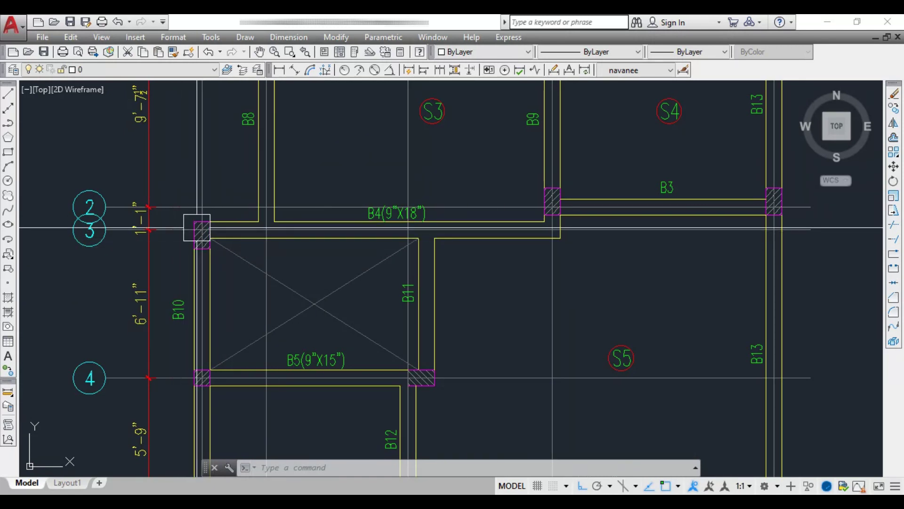
scroll(528, 227, "up", 2)
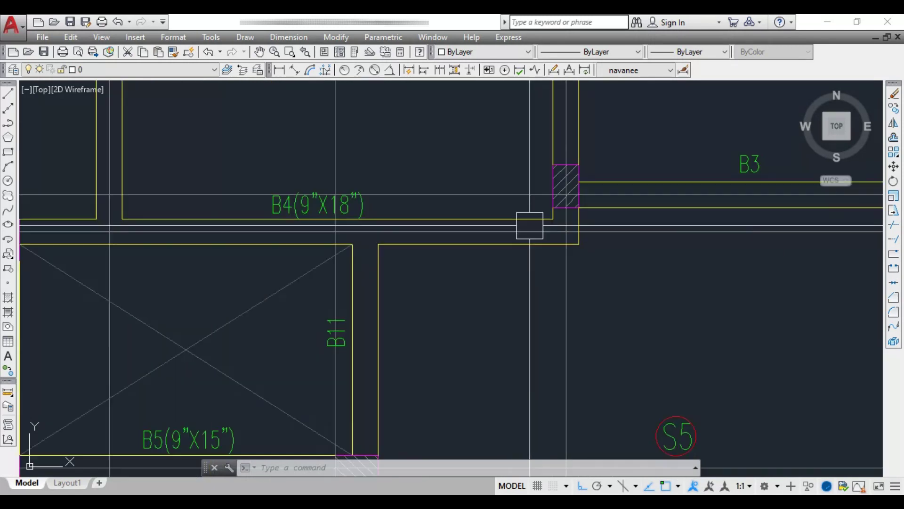
scroll(564, 227, "up", 2)
scroll(539, 230, "down", 5)
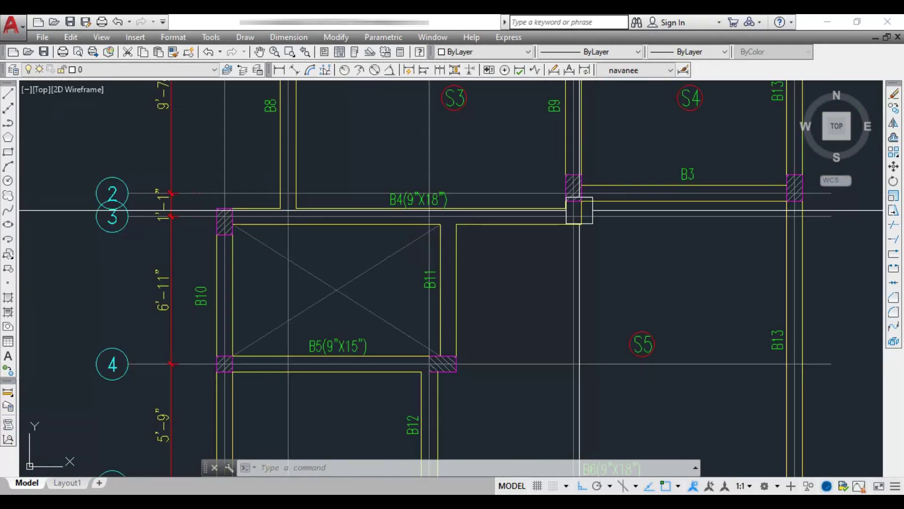
left_click(280, 71)
scroll(228, 257, "up", 2)
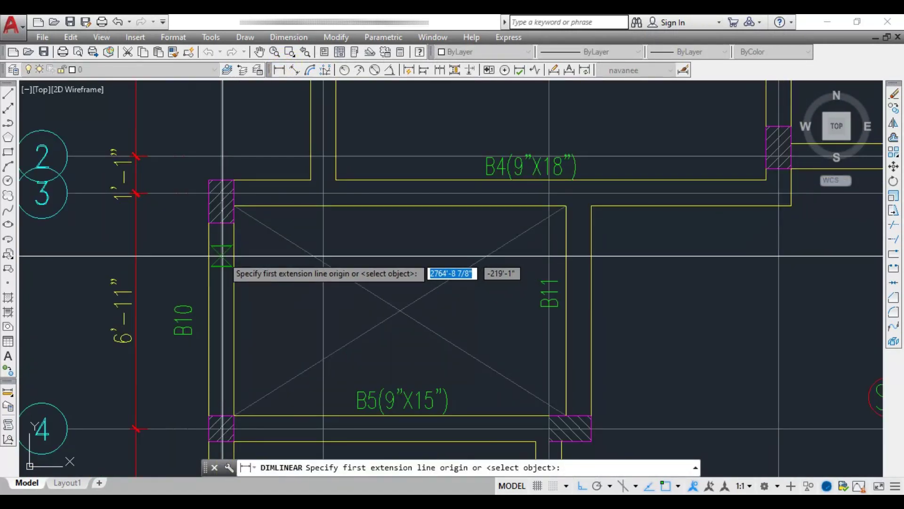
left_click(221, 256)
left_click(779, 257)
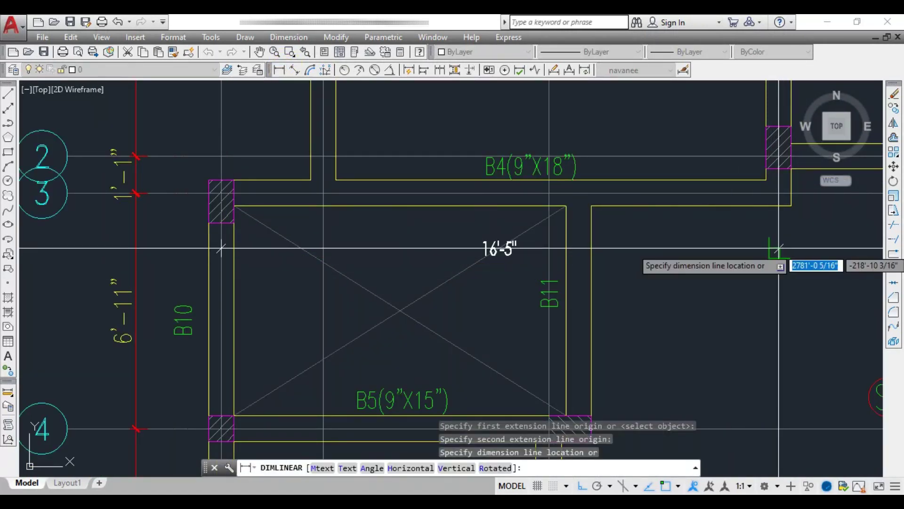
scroll(484, 294, "up", 2)
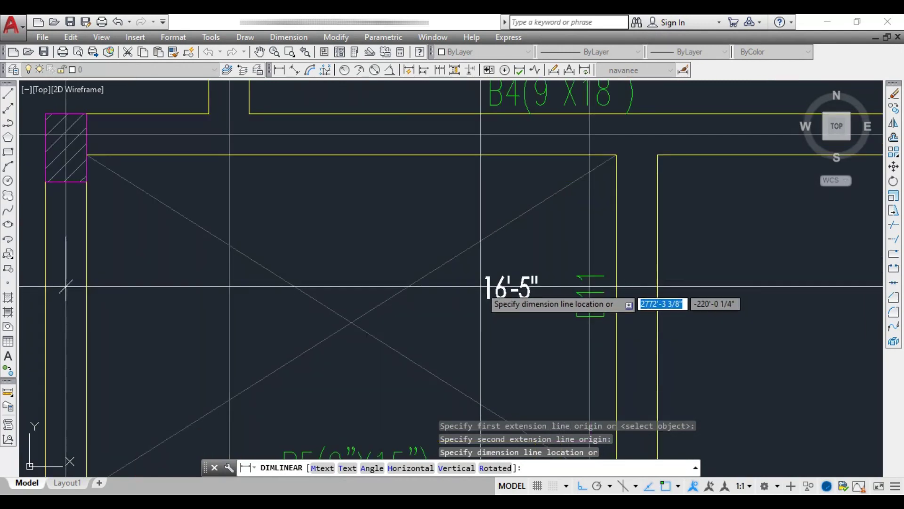
scroll(447, 272, "down", 2)
key("Escape")
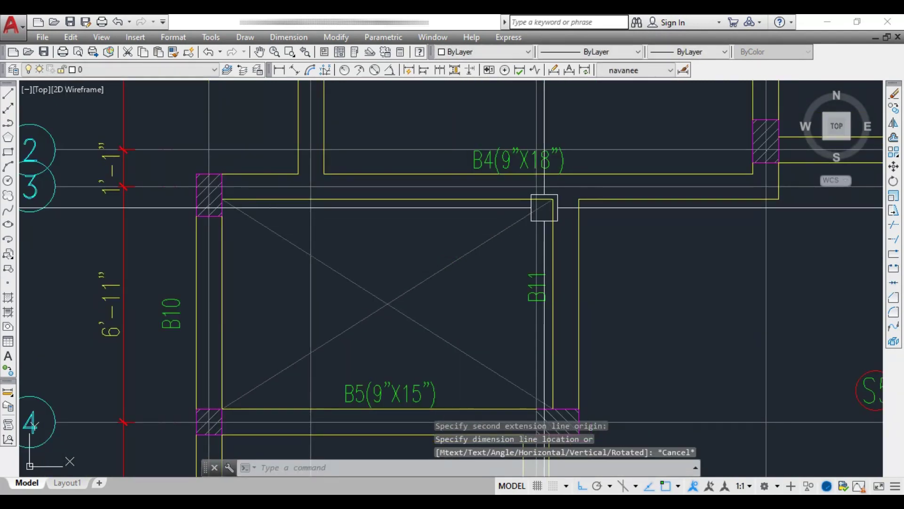
- Measure the span of beam B6 between grid lines C and E with a linear dimension, without placing it
middle_click_drag(529, 178, 472, 233)
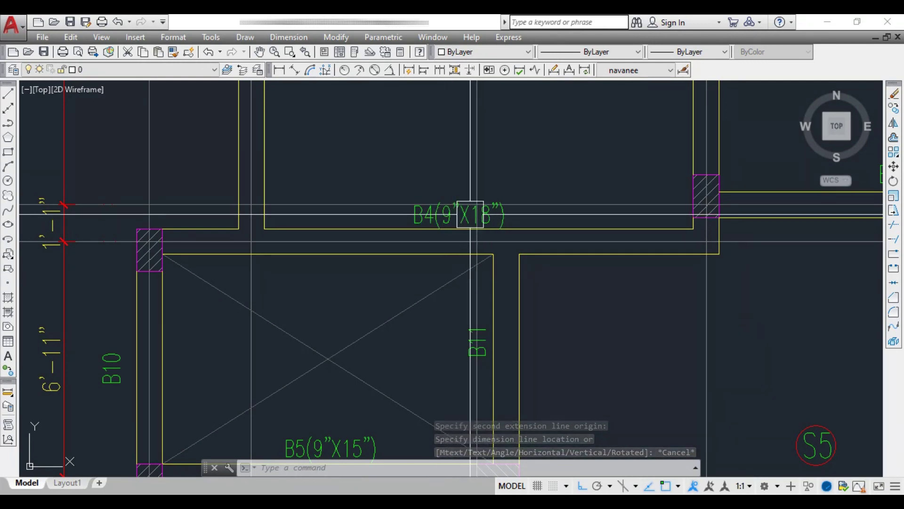
scroll(490, 215, "down", 1)
middle_click_drag(618, 425, 571, 263)
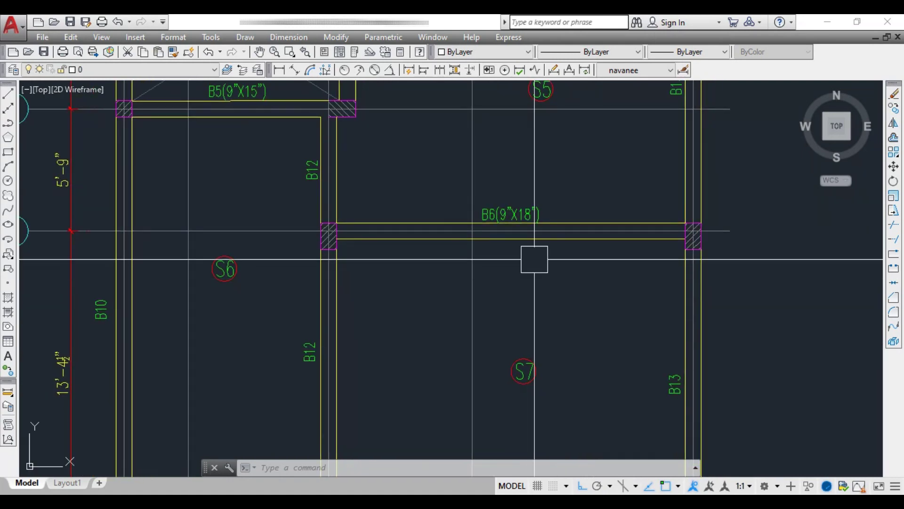
left_click(282, 70)
scroll(440, 204, "down", 1)
scroll(401, 290, "up", 1)
left_click(363, 278)
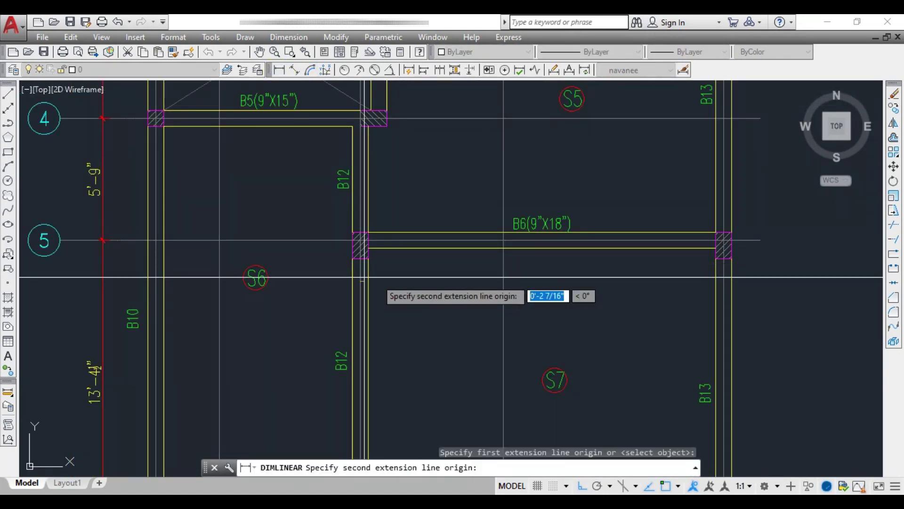
left_click(724, 291)
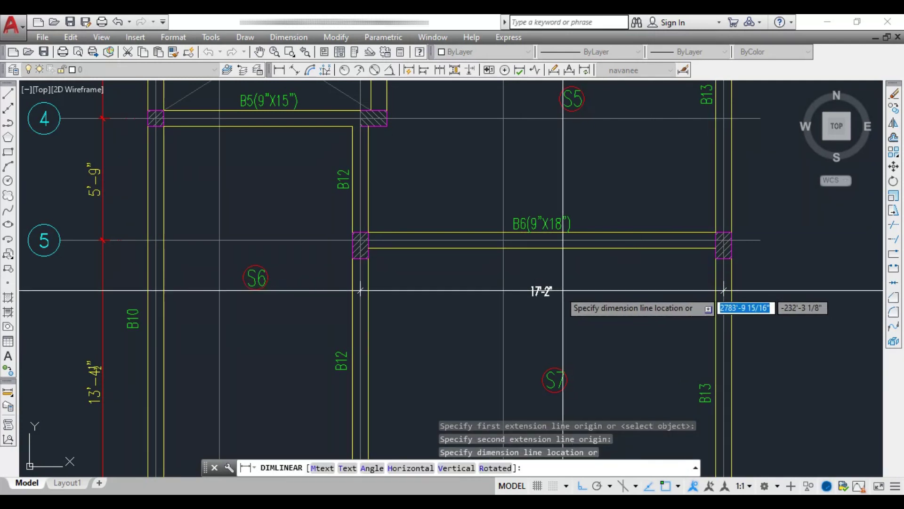
scroll(563, 291, "up", 3)
key("Escape")
middle_click_drag(539, 225, 460, 194)
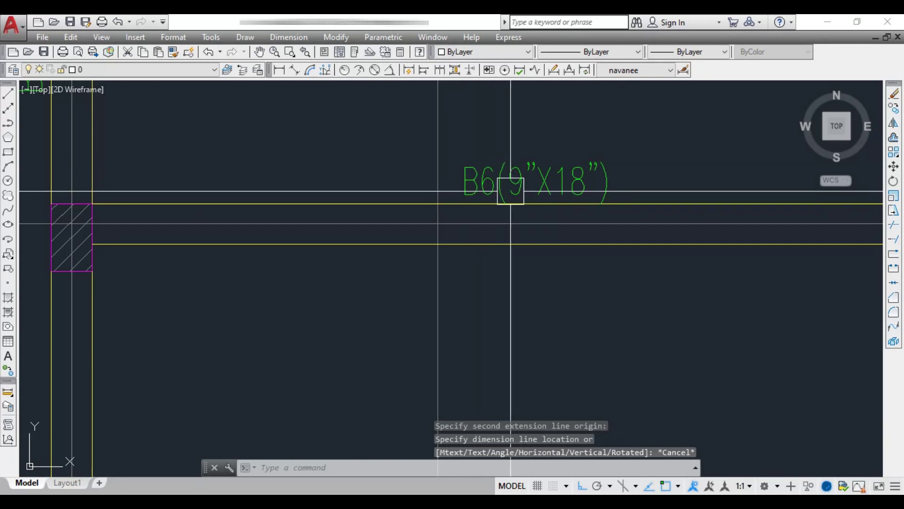
scroll(586, 186, "down", 2)
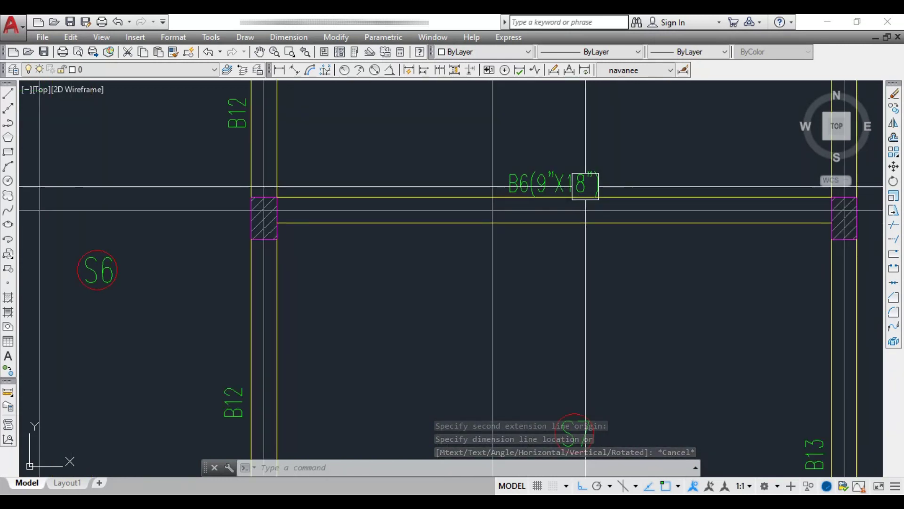
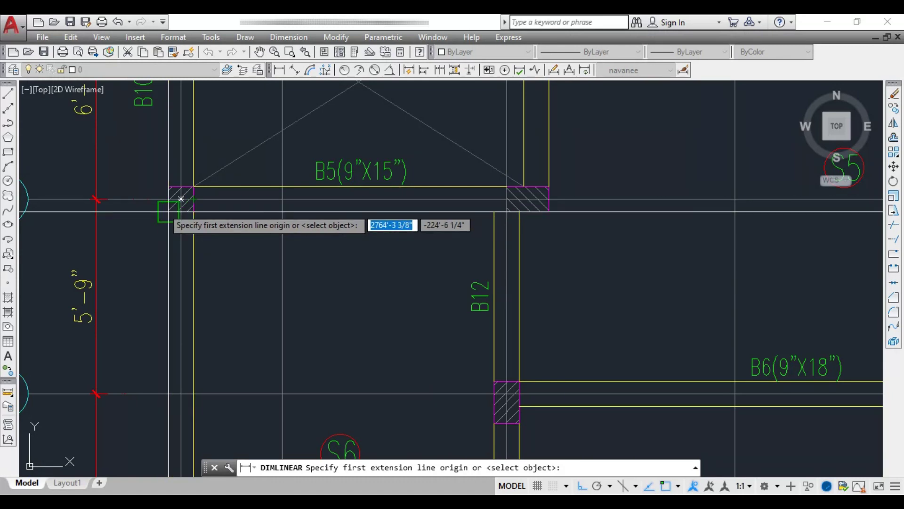
- Measure the span of beam B5 between grid lines A and C with a linear dimension, without placing it
left_click(181, 258)
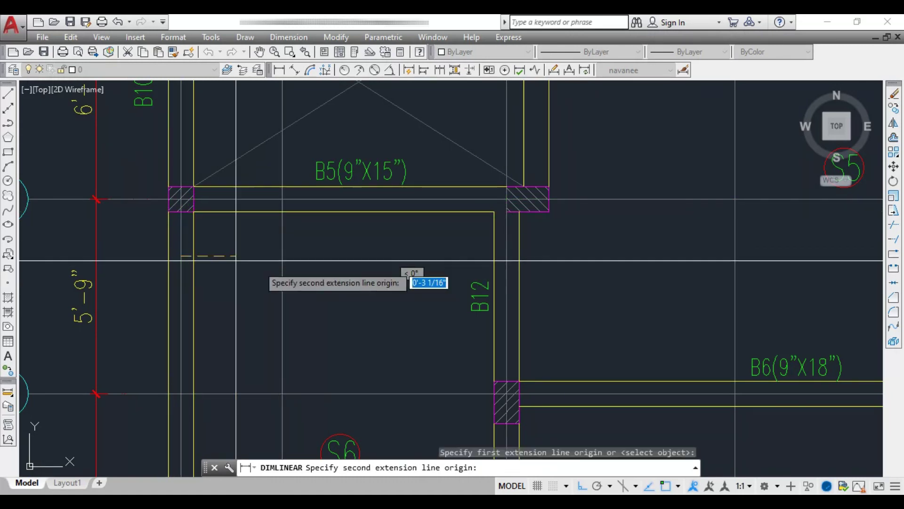
left_click(506, 257)
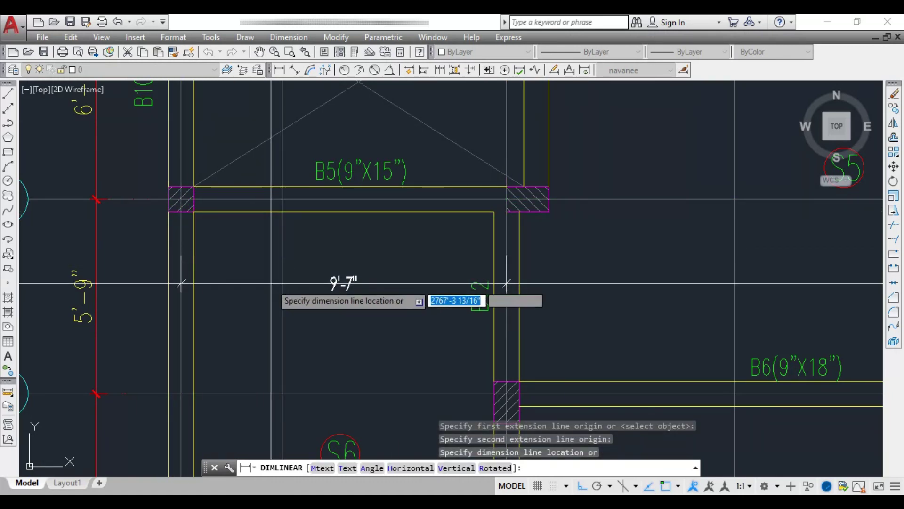
scroll(340, 257, "up", 2)
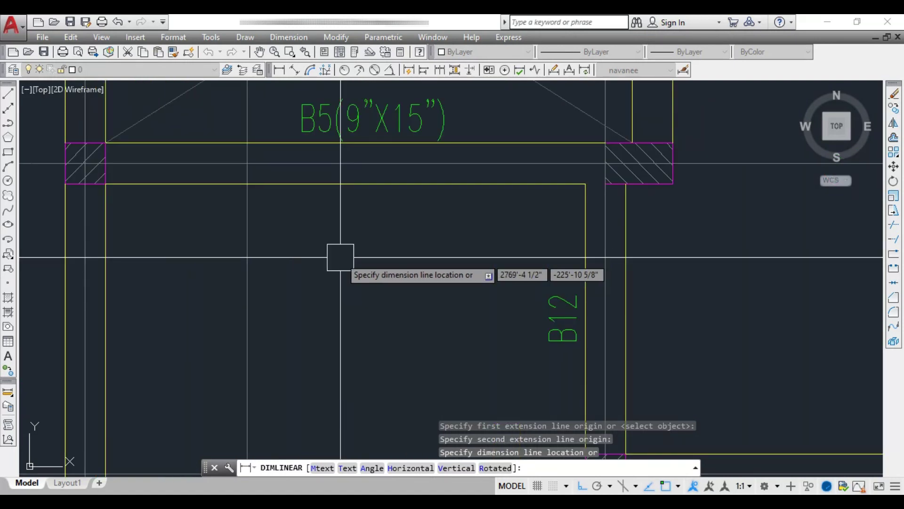
key("Escape")
scroll(476, 159, "down", 3)
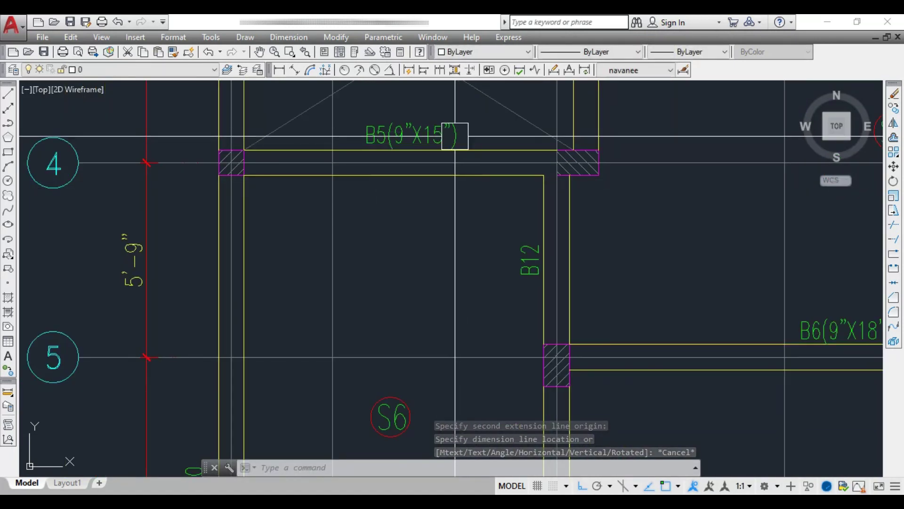
scroll(456, 145, "down", 2)
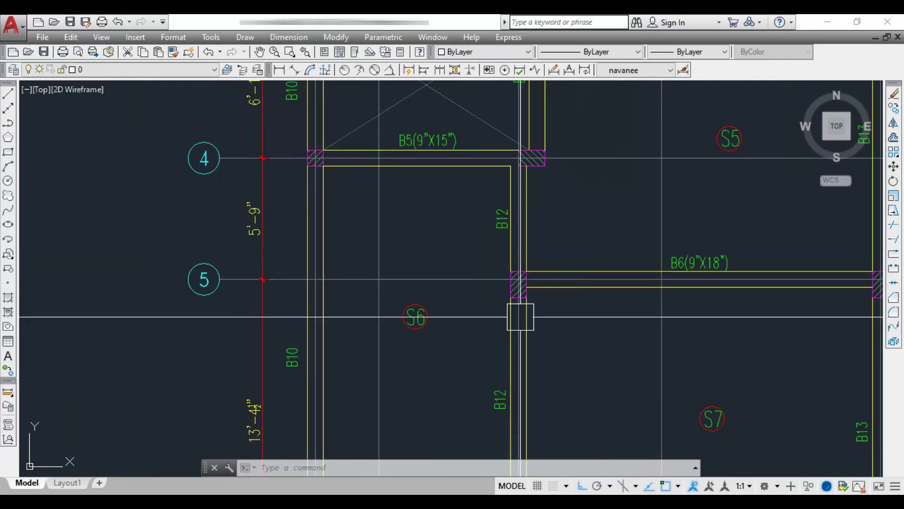
- Measure the vertical span of beam B12 between grid lines 5 and 6 with a linear dimension, without placing it
mouse_move(539, 242)
middle_mouse_down()
mouse_move(516, 264)
mouse_move(462, 159)
mouse_move(471, 235)
middle_mouse_up()
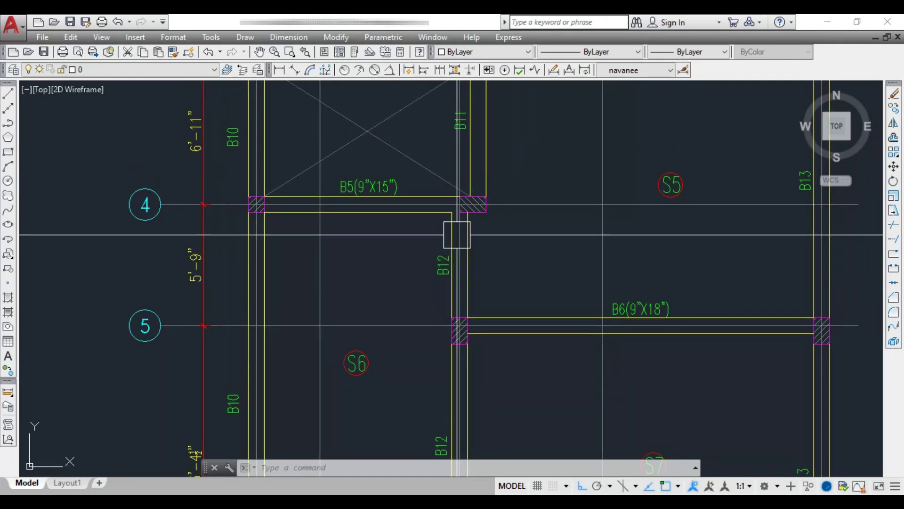
scroll(459, 135, "up", 2)
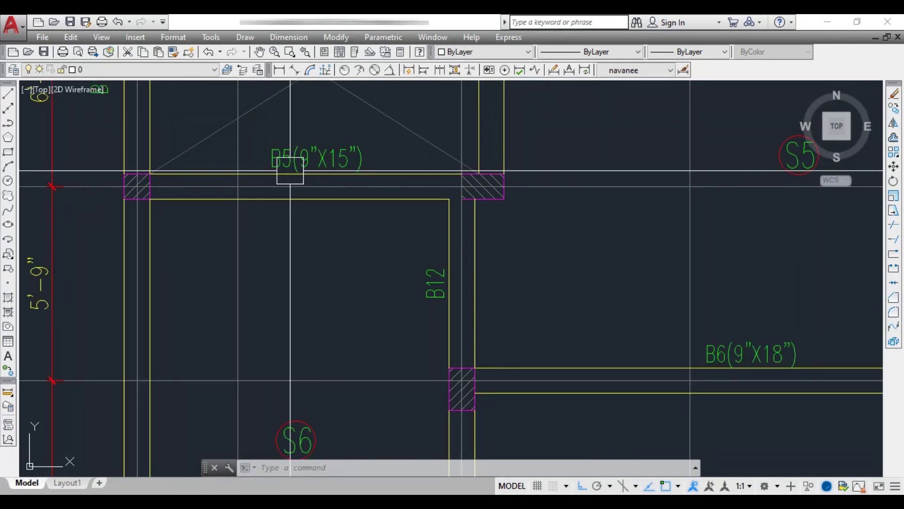
scroll(289, 169, "up", 2)
scroll(288, 169, "down", 2)
middle_click_drag(457, 366, 462, 321)
scroll(440, 259, "down", 2)
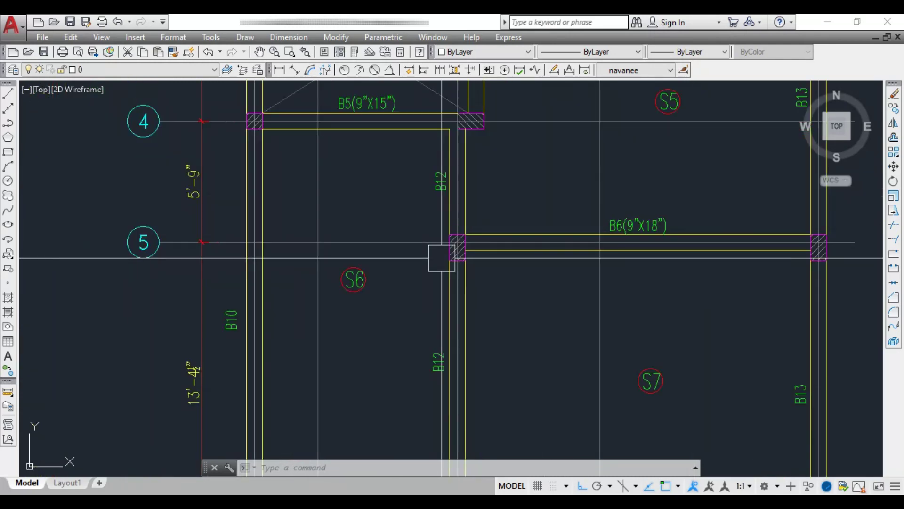
mouse_move(494, 393)
middle_mouse_down()
mouse_move(495, 271)
mouse_move(454, 297)
mouse_move(454, 315)
middle_mouse_up()
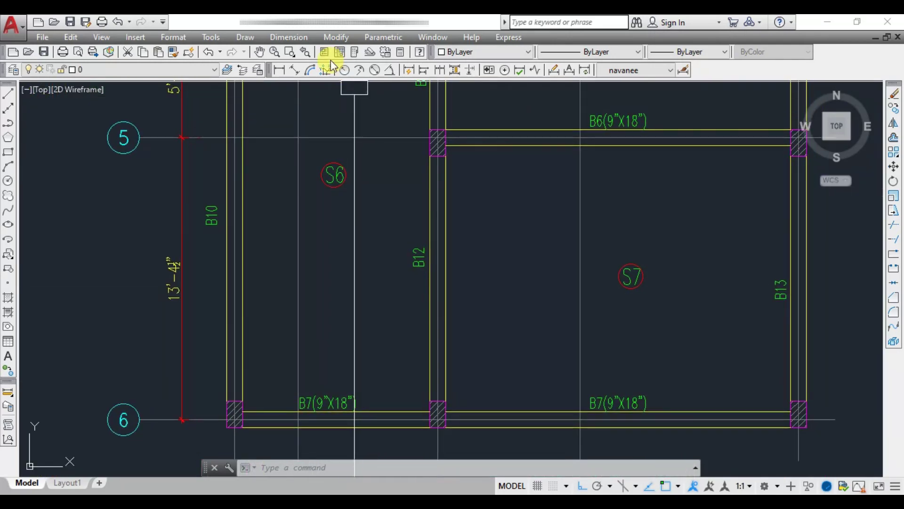
left_click(279, 70)
left_click(487, 426)
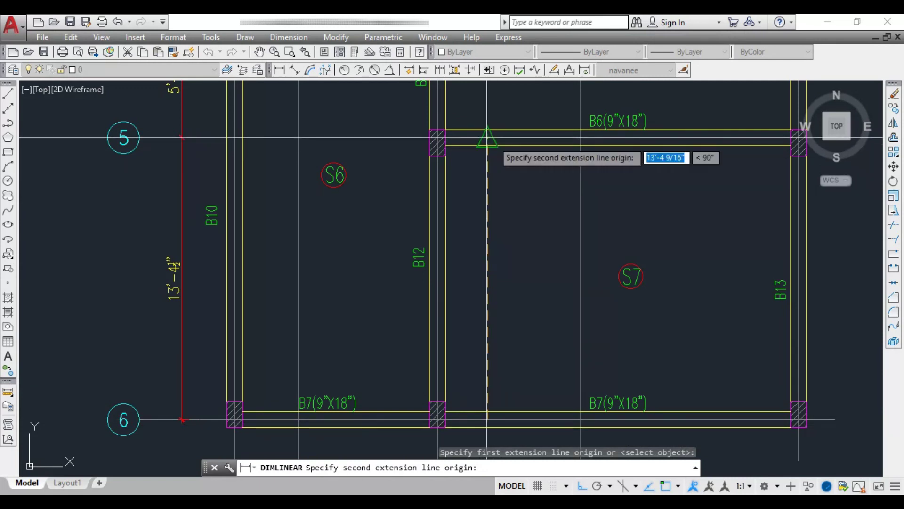
left_click(487, 137)
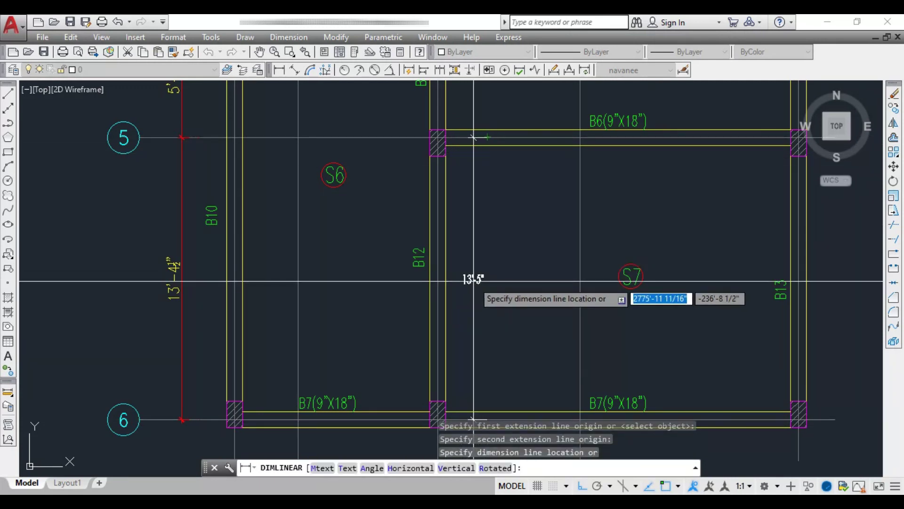
key("Escape")
middle_click_drag(469, 279, 439, 303)
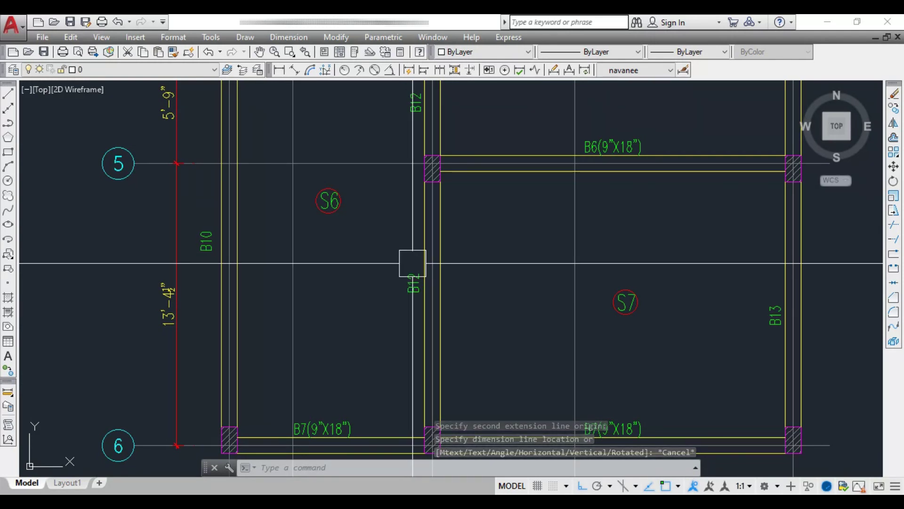
- Measure the span of the B7 beam below slab S7 between grid lines C and E with a linear dimension, without placing it
mouse_move(414, 224)
middle_mouse_down()
mouse_move(414, 315)
mouse_move(397, 309)
middle_mouse_up()
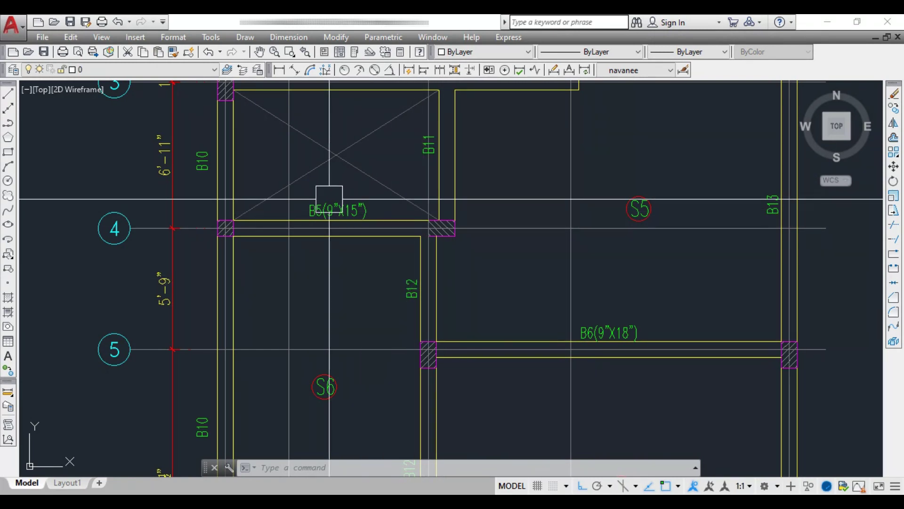
mouse_move(329, 199)
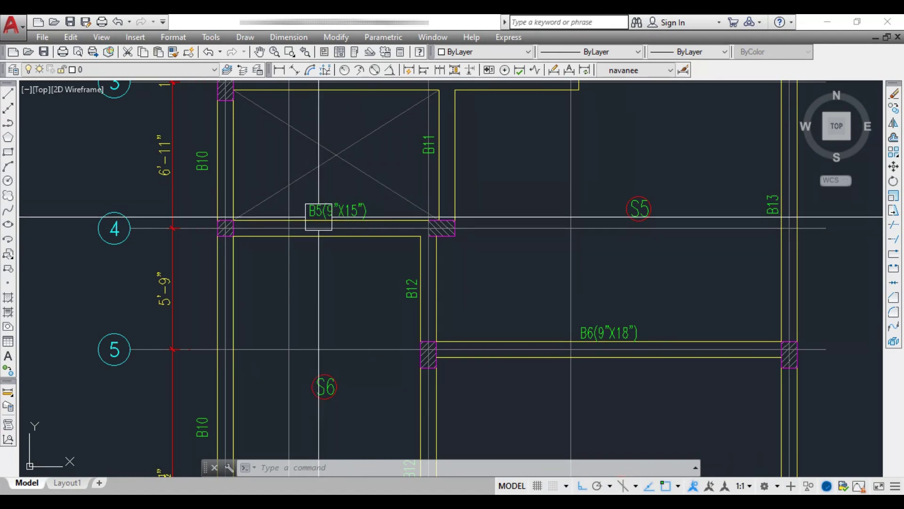
middle_click_drag(481, 333, 470, 274)
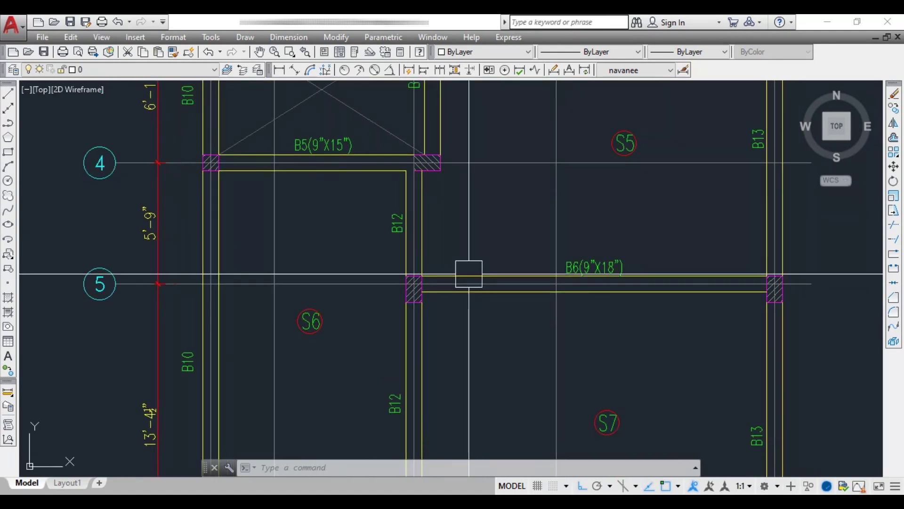
middle_click_drag(515, 433, 462, 210)
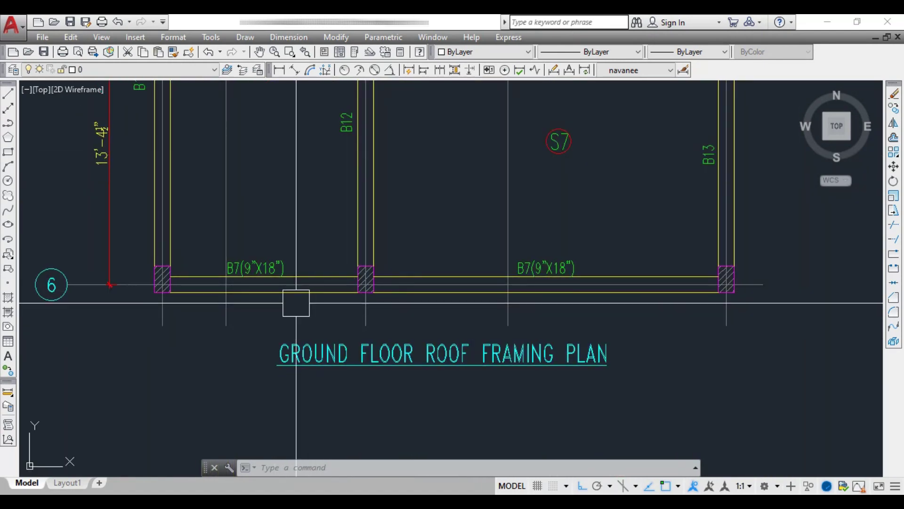
left_click(281, 70)
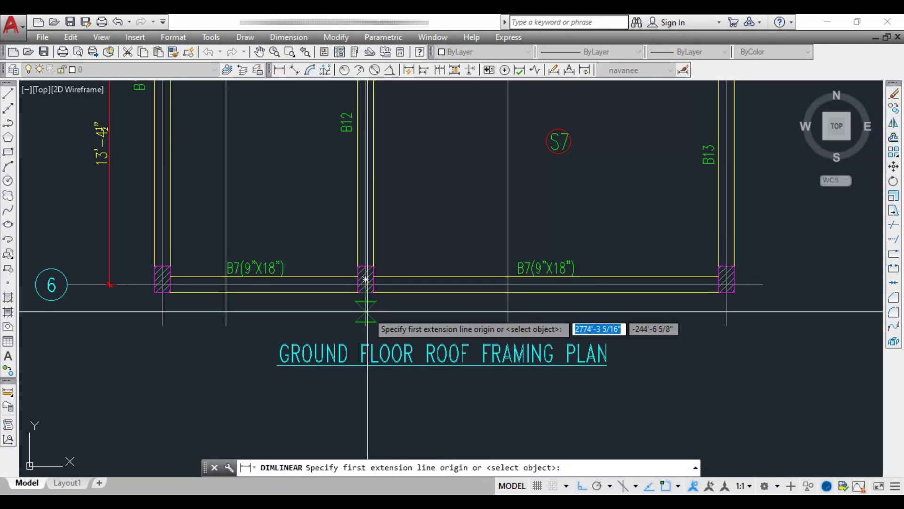
left_click(367, 312)
left_click(726, 309)
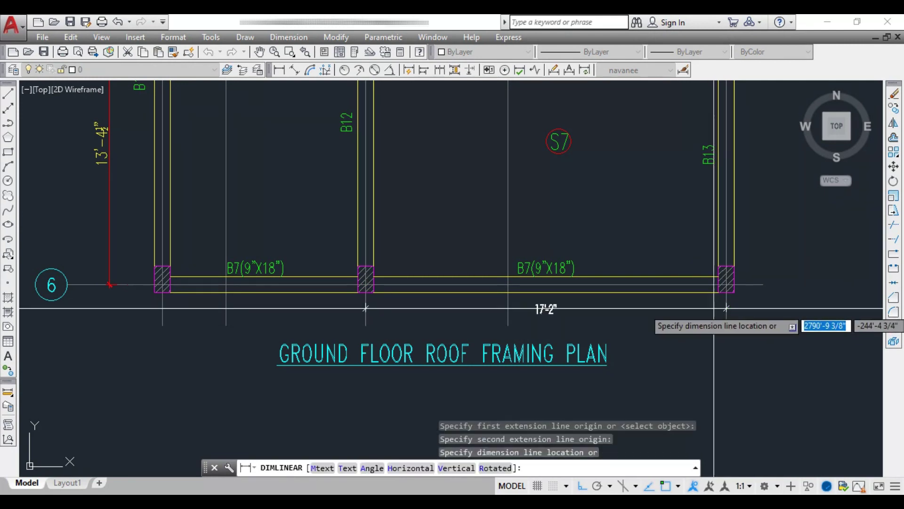
scroll(554, 307, "up", 2)
key("Escape")
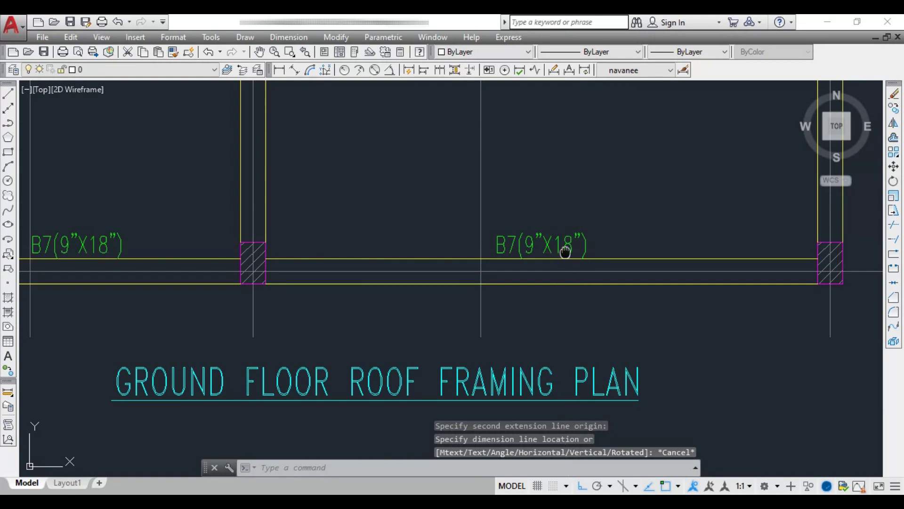
middle_click_drag(565, 252, 732, 246)
scroll(177, 236, "down", 2)
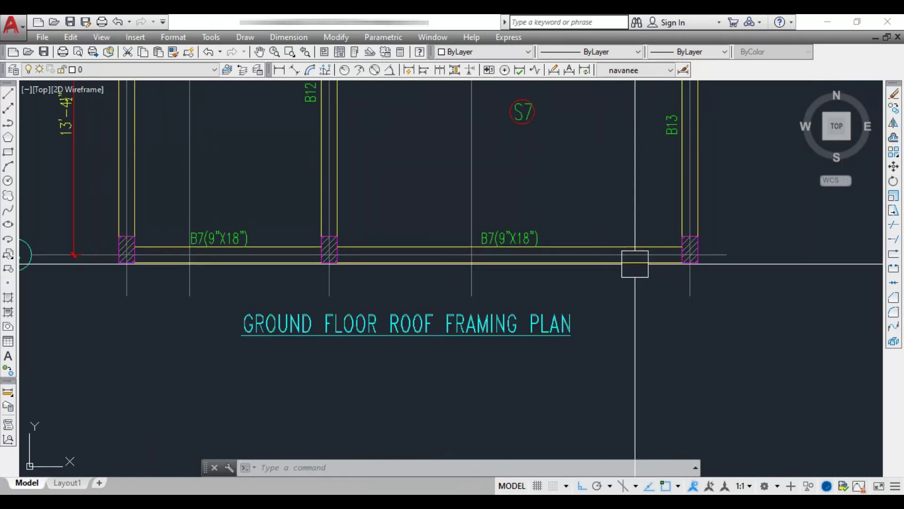
- Review the whole ground floor roof framing plan and examine the beam sizes between grid lines 4 and 5 on the neighbouring framing plan
scroll(426, 257, "down", 2)
middle_click_drag(434, 255, 450, 349)
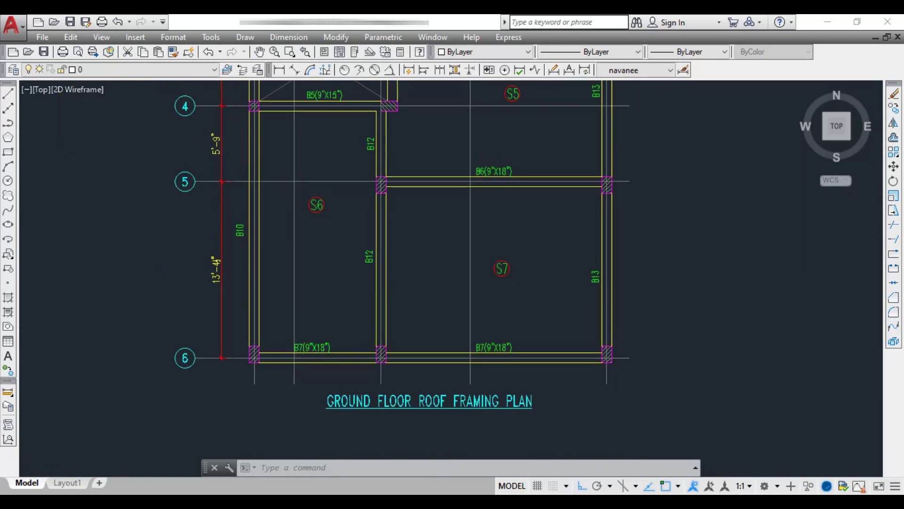
middle_click_drag(384, 225, 391, 298)
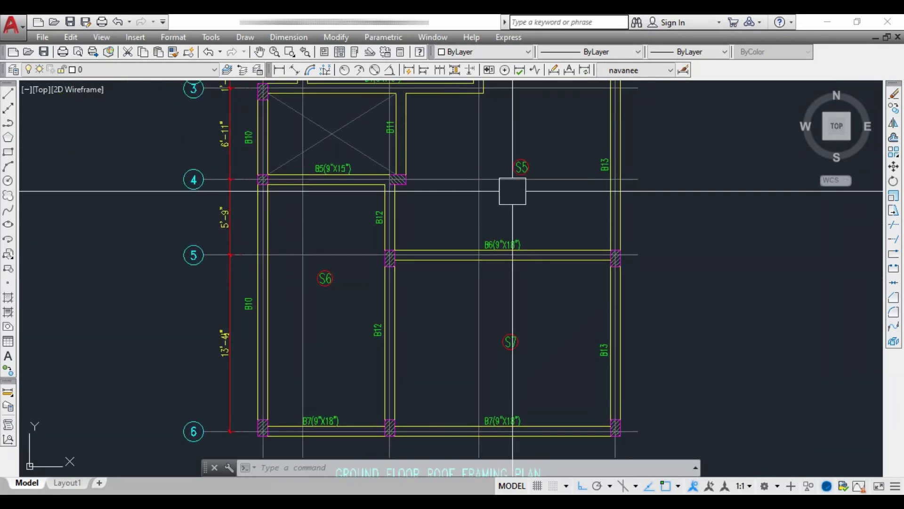
middle_click_drag(453, 173, 416, 307)
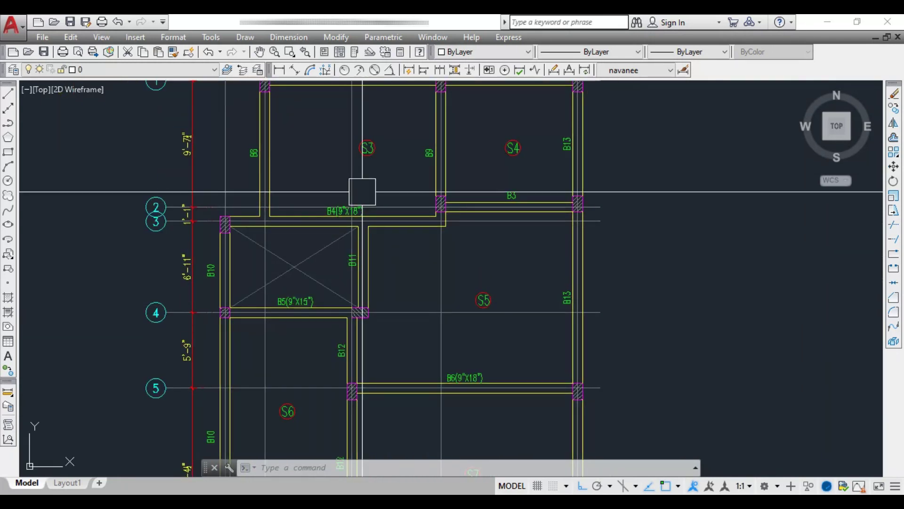
scroll(478, 193, "down", 2)
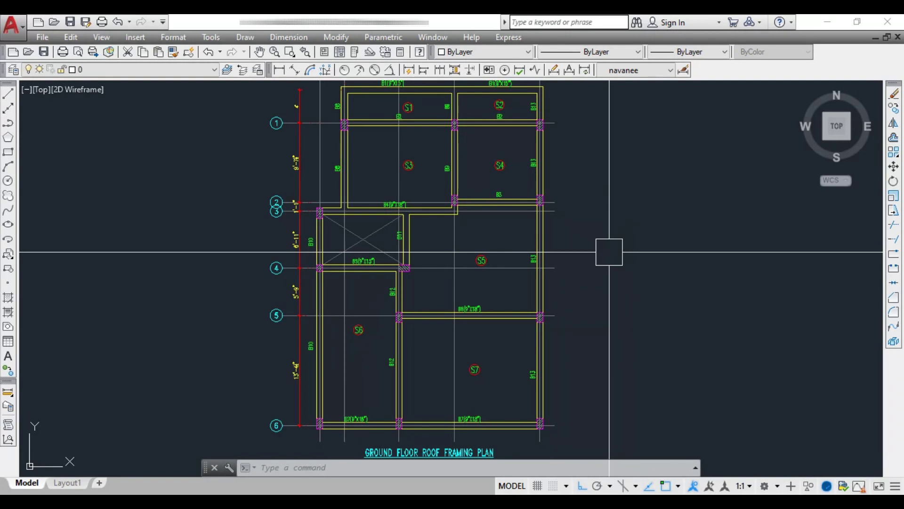
scroll(609, 252, "down", 2)
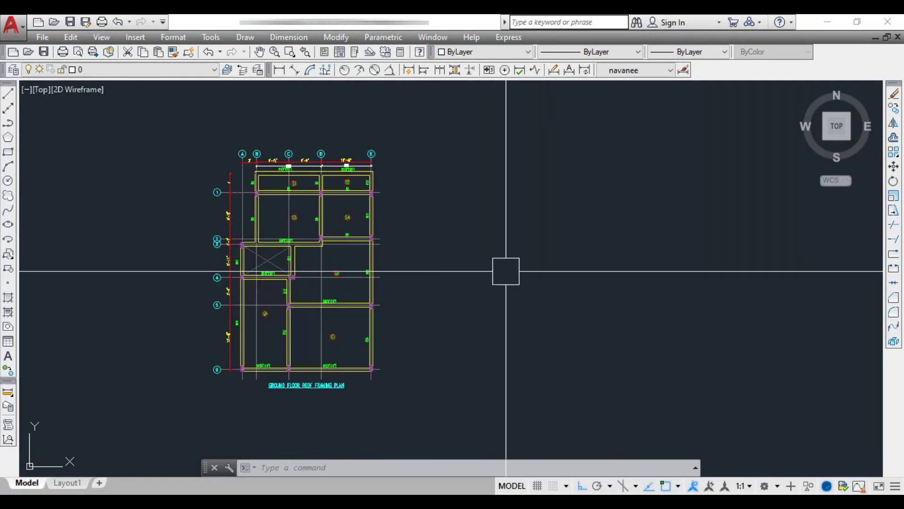
middle_click_drag(714, 277, 470, 291)
scroll(759, 278, "up", 2)
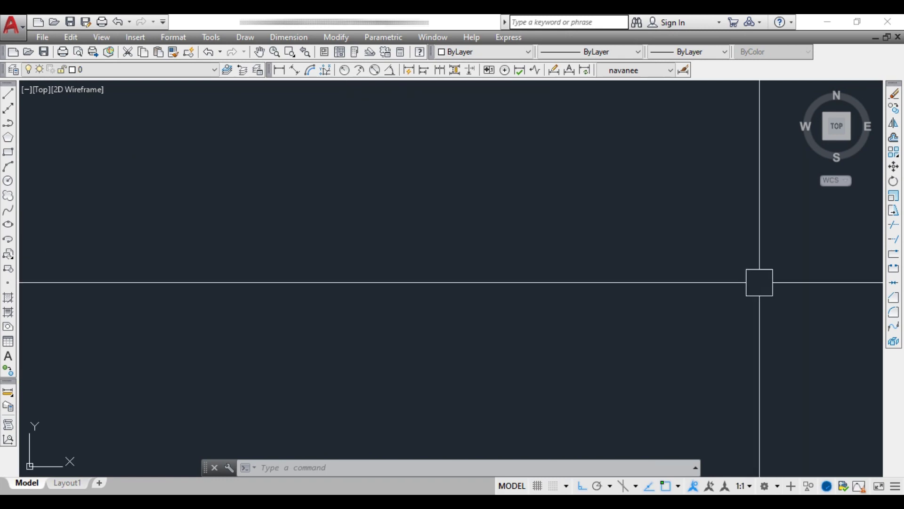
middle_click_drag(759, 278, 295, 297)
middle_click_drag(639, 315, 601, 317)
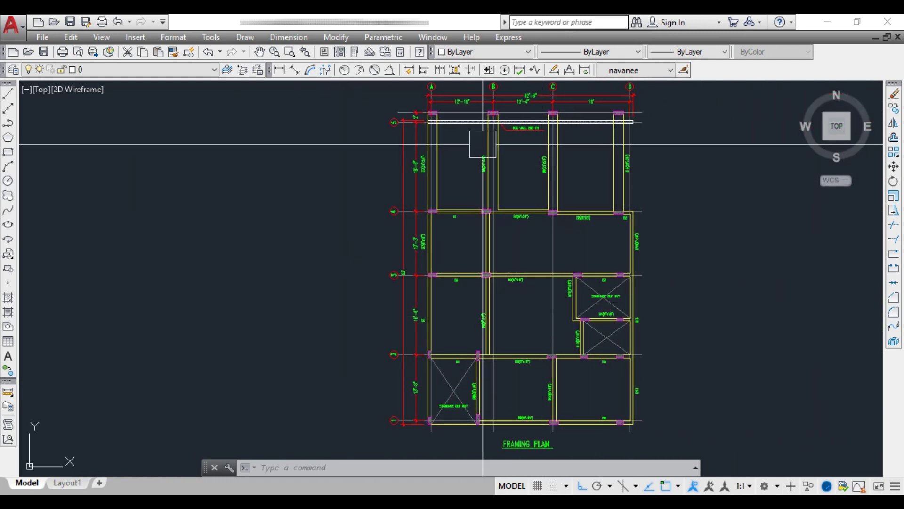
middle_click_drag(478, 141, 456, 202)
scroll(474, 147, "up", 2)
scroll(488, 179, "up", 2)
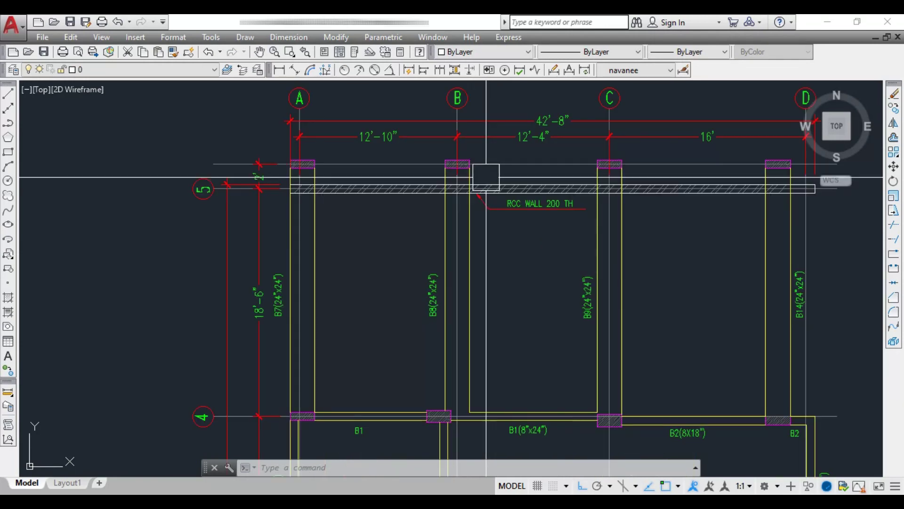
- Measure the width of the column at grid lines B and 4 with a linear dimension, without placing it
middle_click_drag(541, 333, 487, 297)
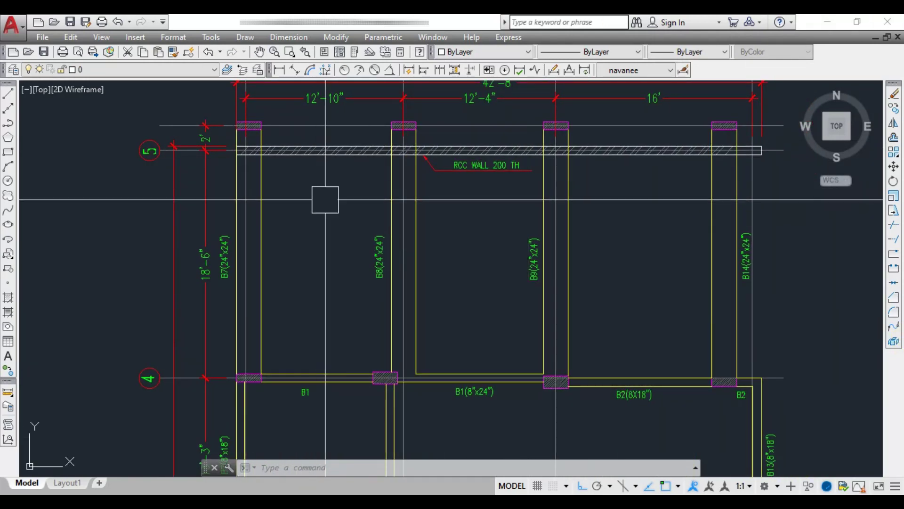
scroll(336, 271, "up", 2)
scroll(415, 268, "up", 2)
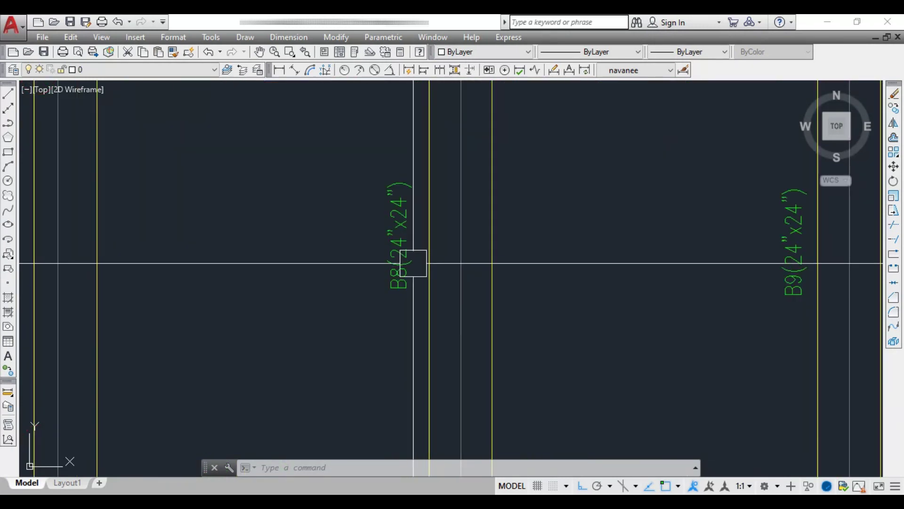
scroll(402, 187, "down", 2)
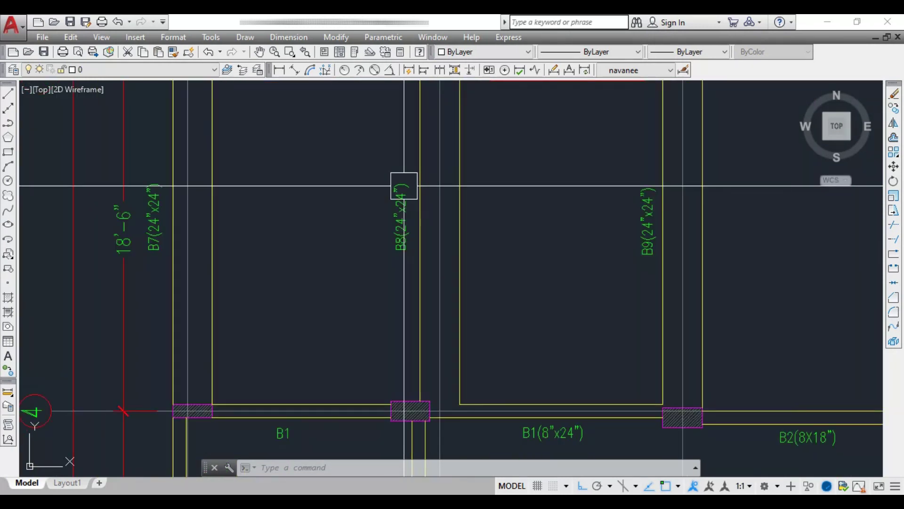
middle_click_drag(440, 377, 438, 273)
scroll(382, 256, "up", 2)
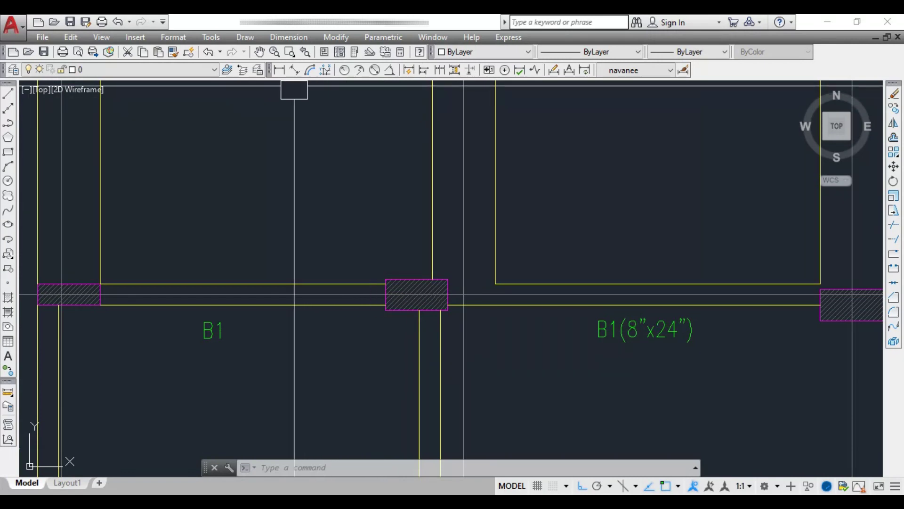
left_click(282, 71)
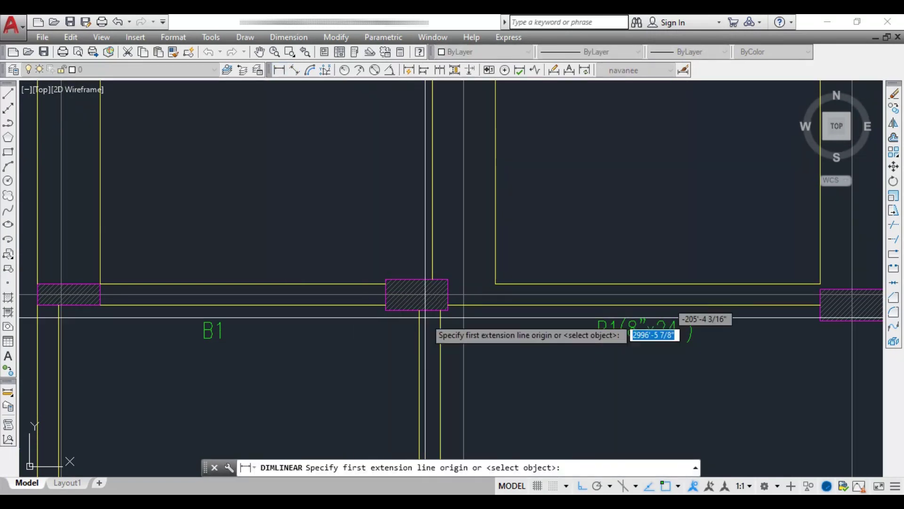
left_click(386, 279)
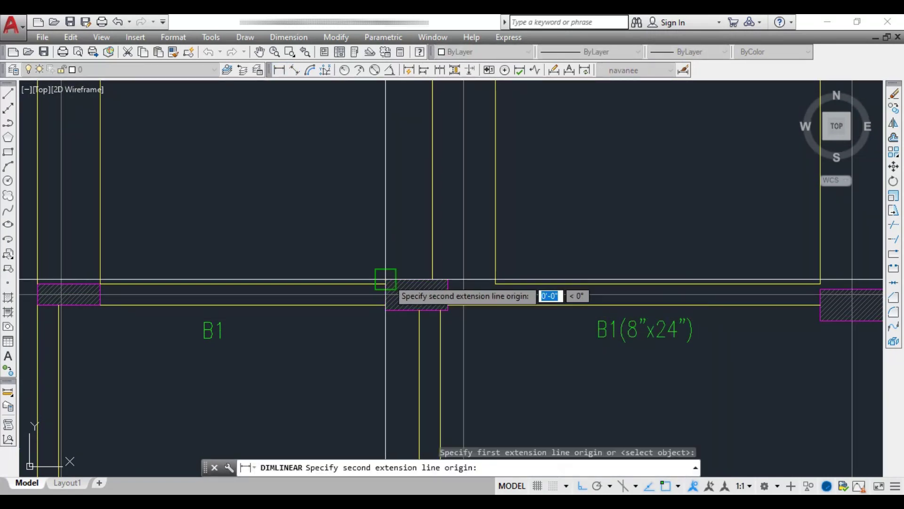
left_click(448, 305)
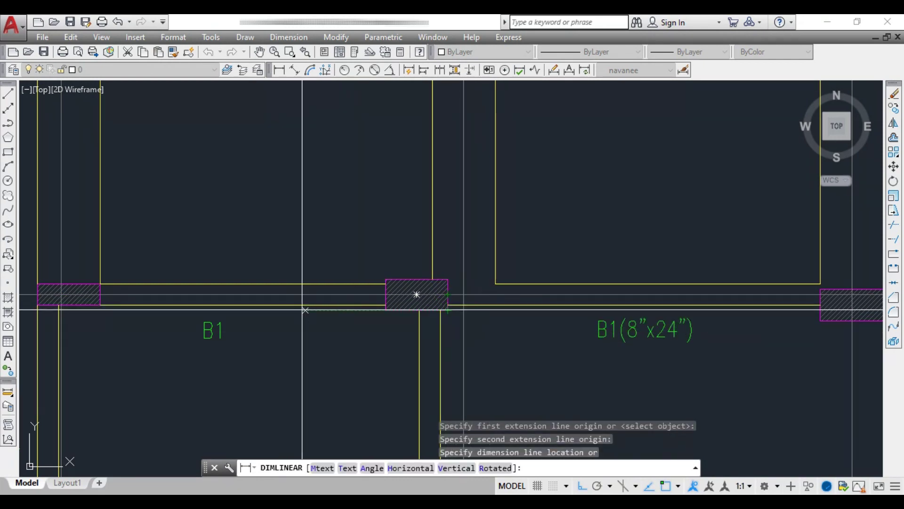
key("Escape")
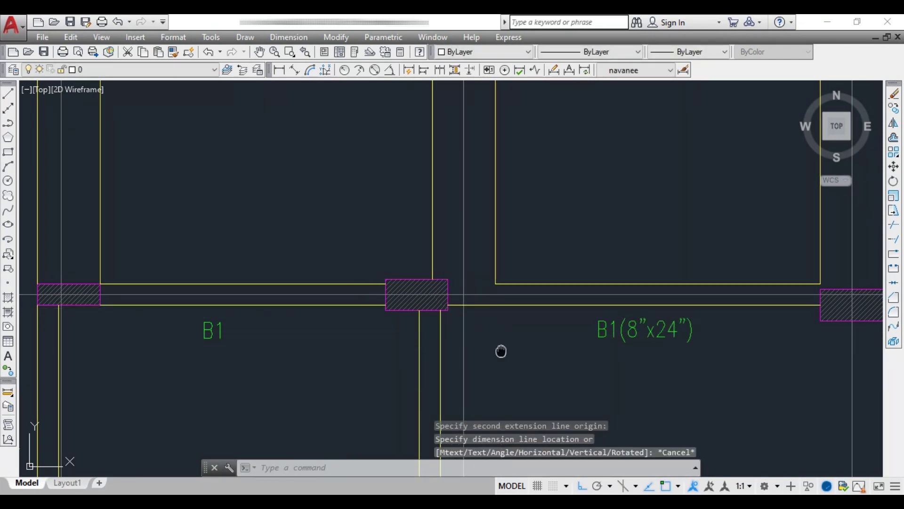
- Measure the span of beam B1 between grid lines B and C along grid line 4 with a linear dimension, without placing it
middle_click_drag(501, 351, 441, 321)
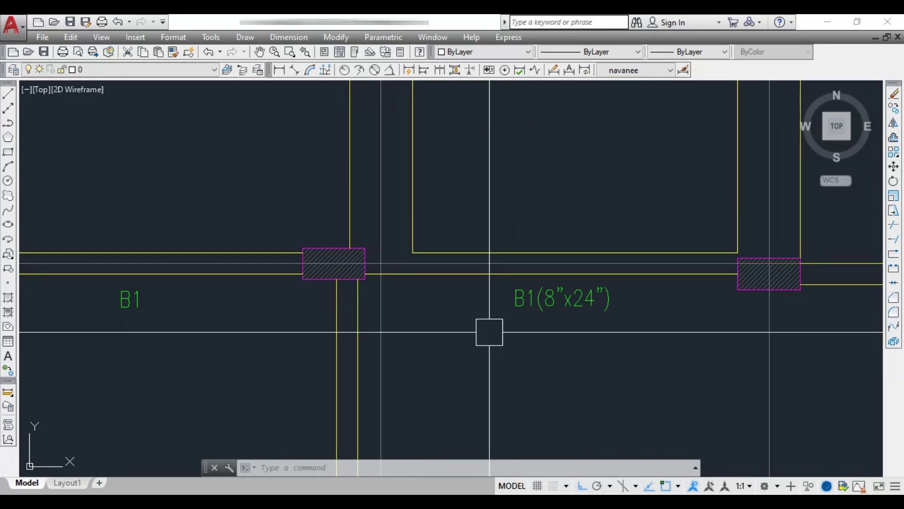
scroll(489, 332, "down", 2)
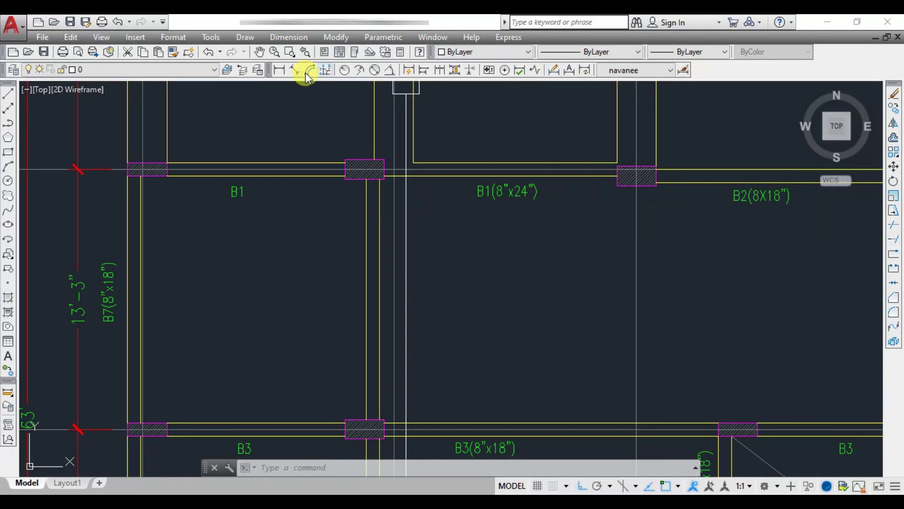
left_click(279, 71)
scroll(363, 169, "up", 4)
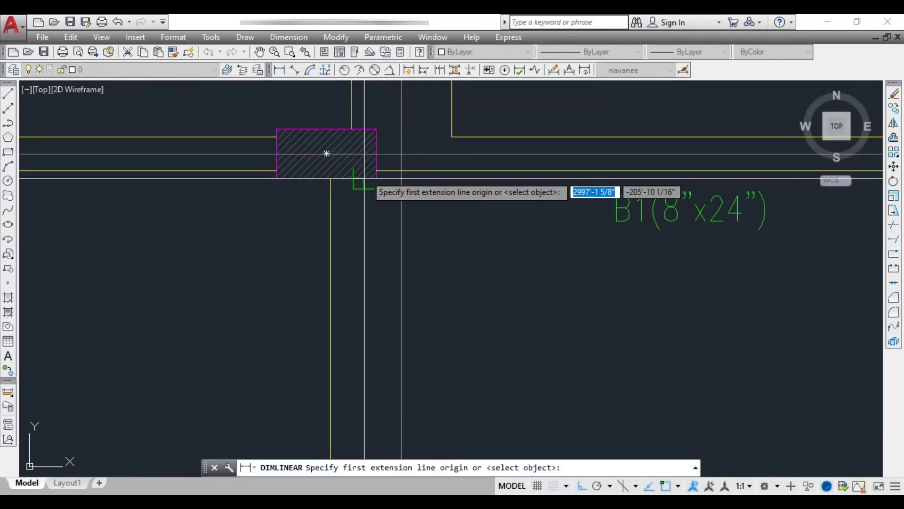
left_click(330, 174)
scroll(330, 174, "down", 4)
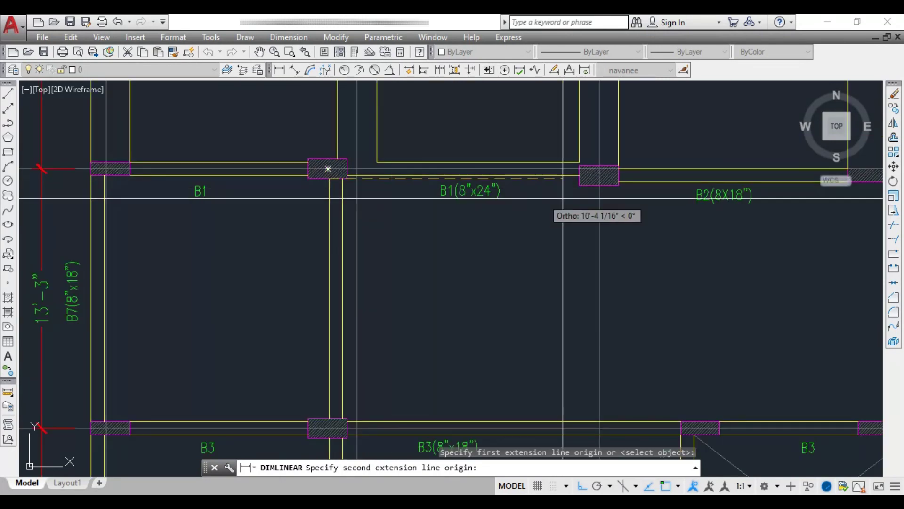
left_click(600, 175)
scroll(478, 255, "down", 2)
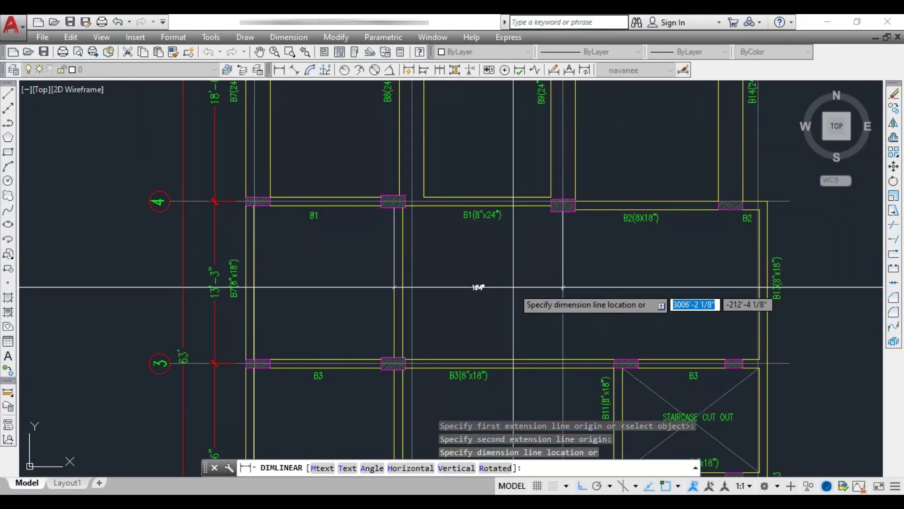
scroll(471, 233, "up", 5)
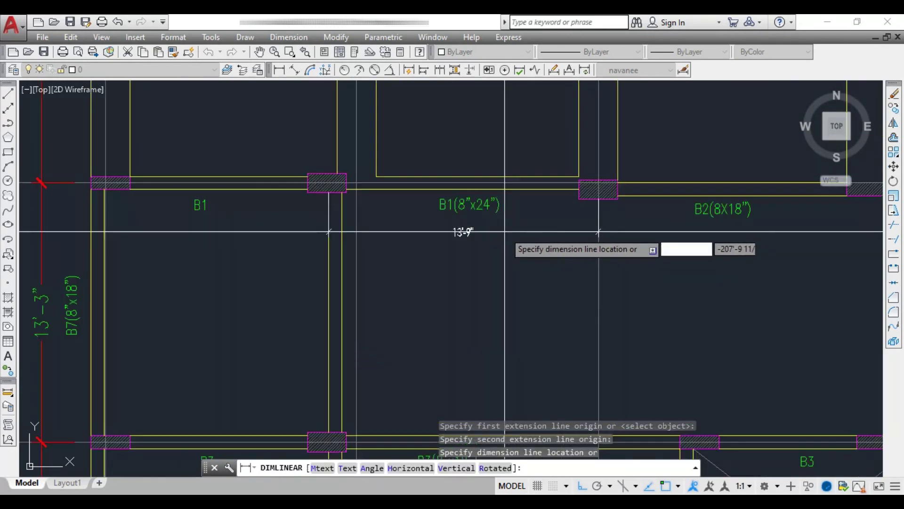
scroll(476, 232, "down", 2)
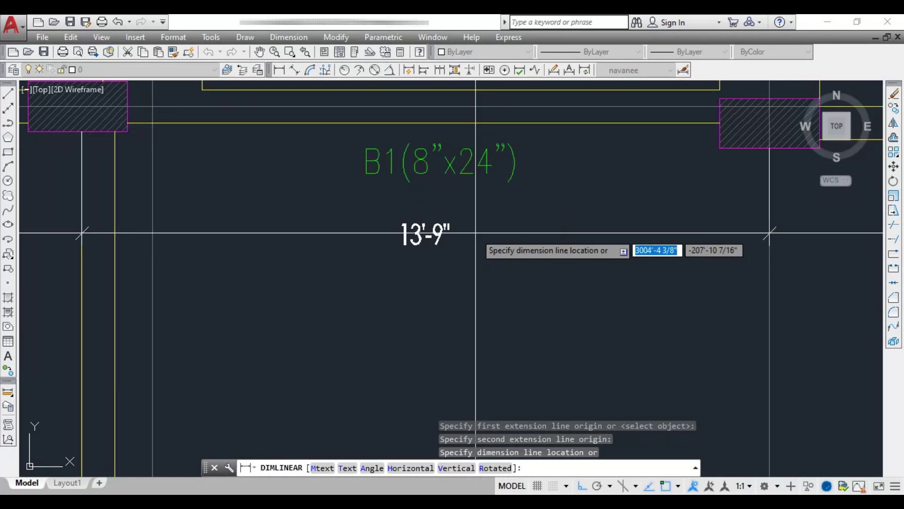
key("Escape")
- Examine the size labels of beam B1 on grid line 4, beam B3 on grid line 3 and beam B5 on grid line 2
middle_click_drag(503, 200, 513, 222)
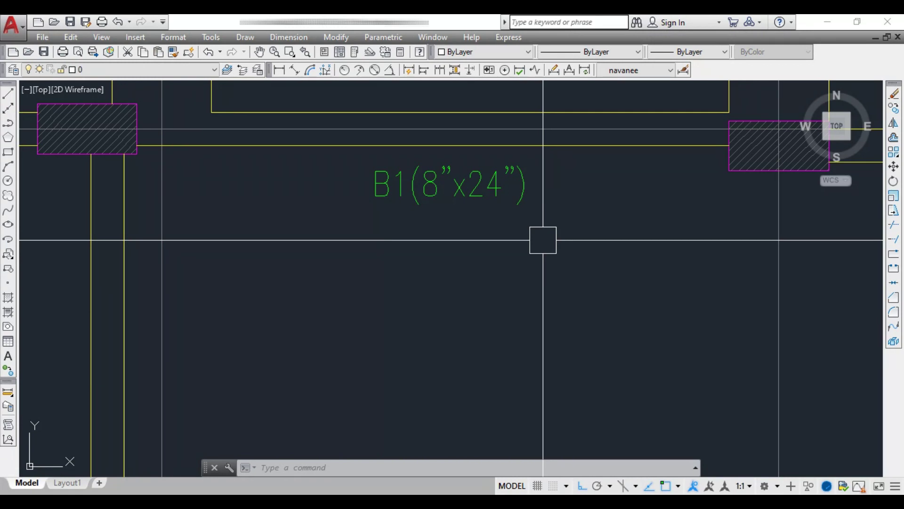
scroll(513, 259, "down", 2)
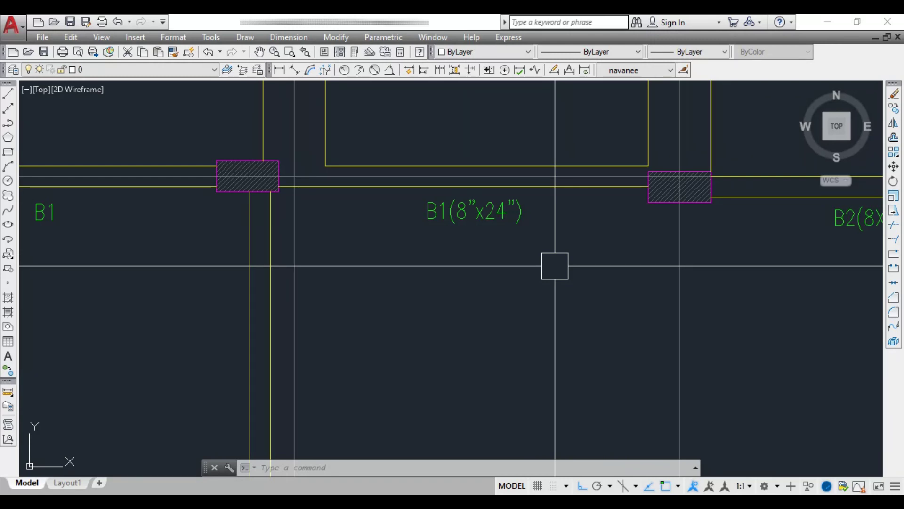
scroll(555, 265, "down", 3)
middle_click_drag(555, 264, 555, 218)
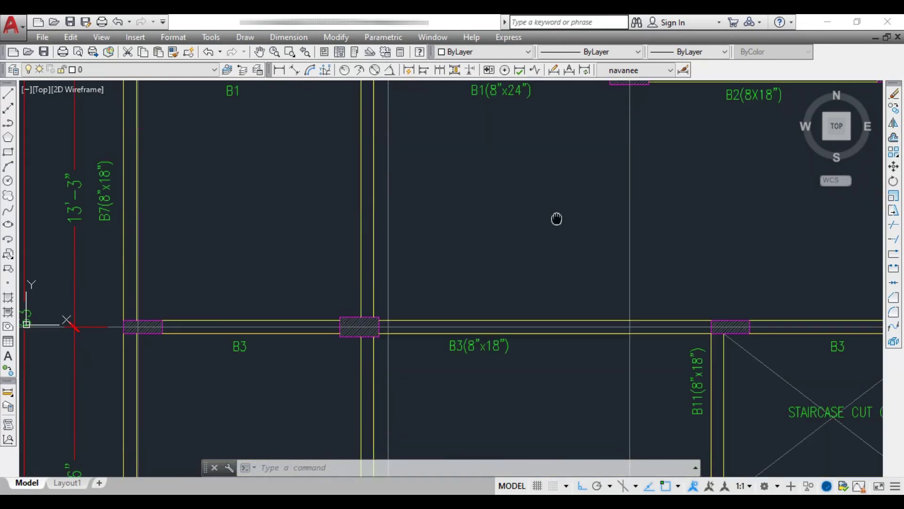
middle_click_drag(535, 325, 525, 256)
scroll(451, 229, "up", 2)
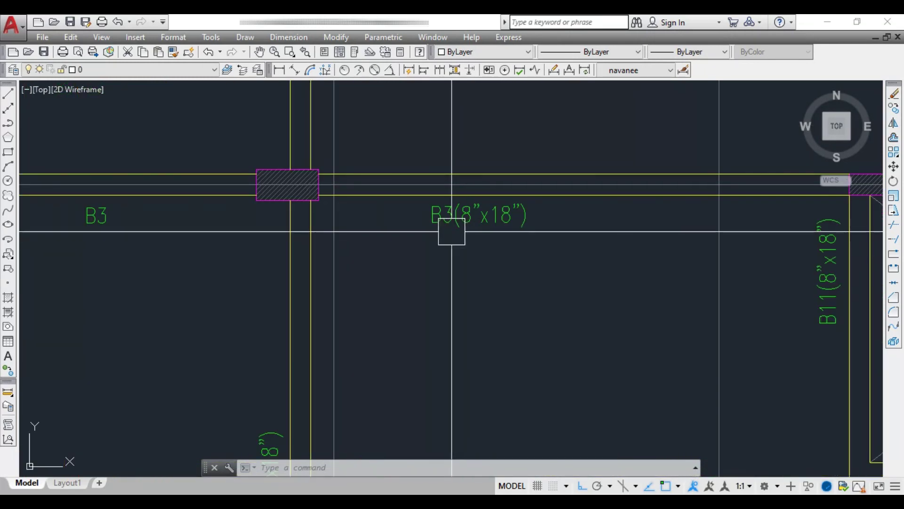
scroll(482, 231, "down", 3)
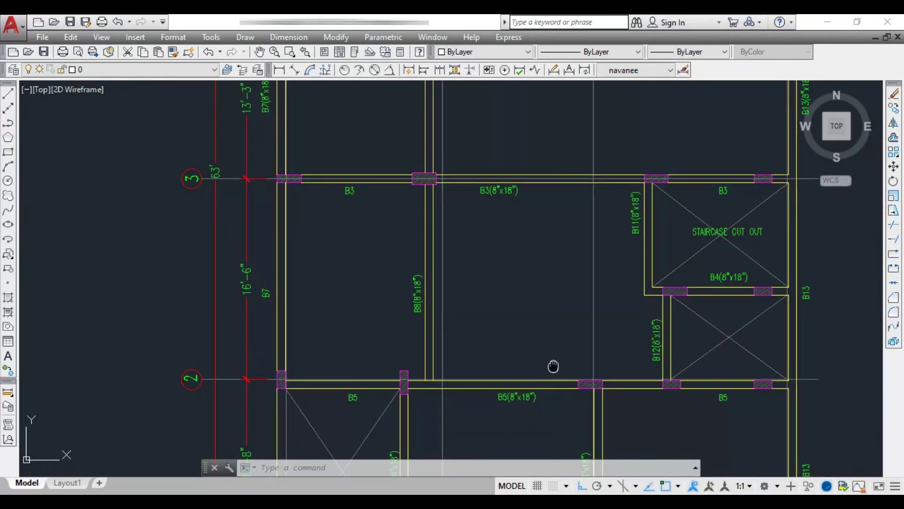
middle_click_drag(551, 365, 505, 303)
scroll(505, 303, "up", 3)
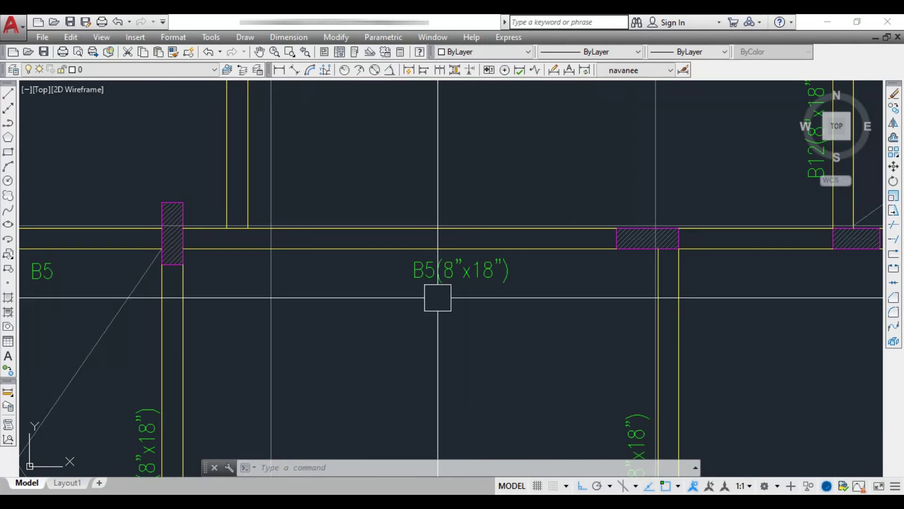
scroll(550, 288, "down", 2)
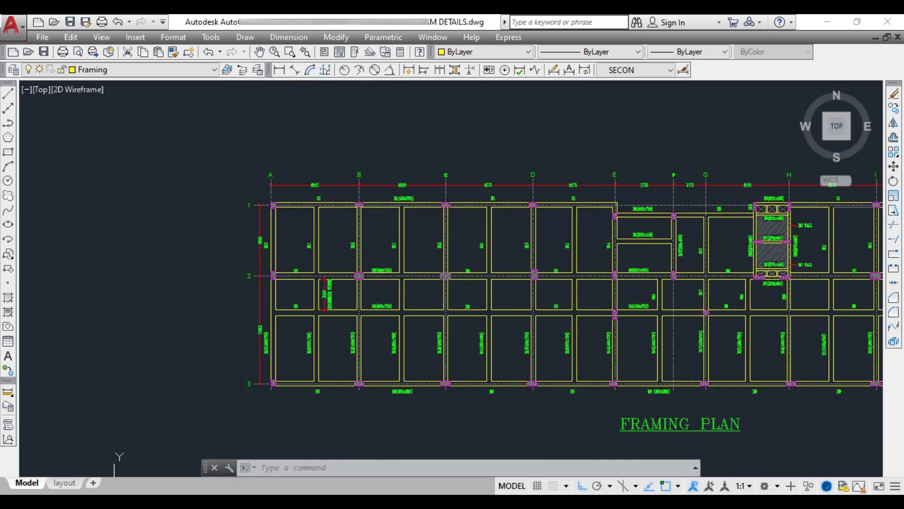
- Examine the metric framing plan's layout, its grid spacings and the B1 and B6 beam sizes between grid lines A and D
scroll(342, 214, "up", 5)
scroll(342, 214, "down", 5)
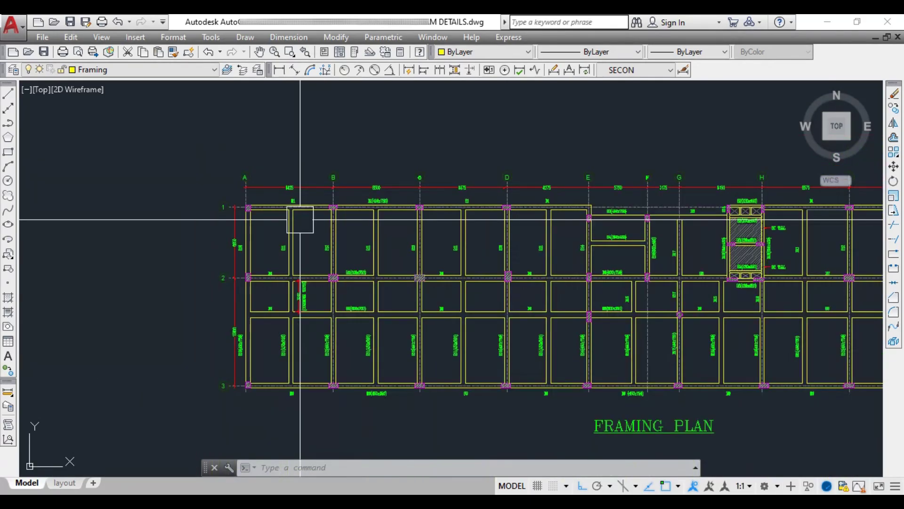
middle_click_drag(502, 293, 344, 292)
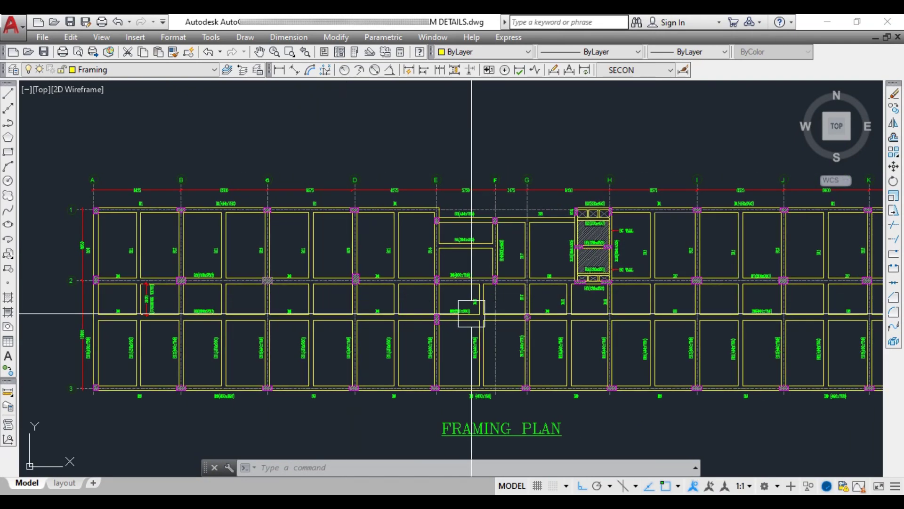
middle_click_drag(410, 303, 373, 298)
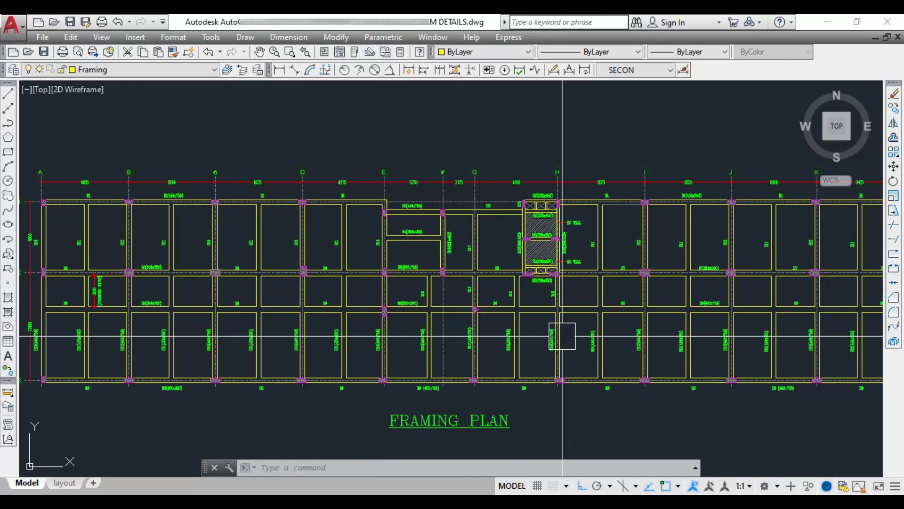
middle_click_drag(216, 307, 446, 303)
scroll(442, 278, "up", 4)
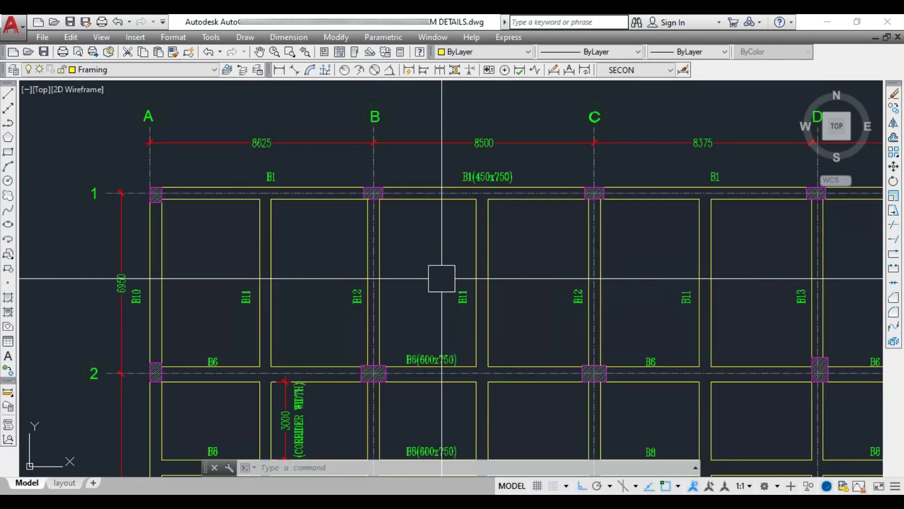
scroll(400, 372, "up", 2)
middle_click_drag(396, 374, 296, 339)
scroll(296, 339, "down", 2)
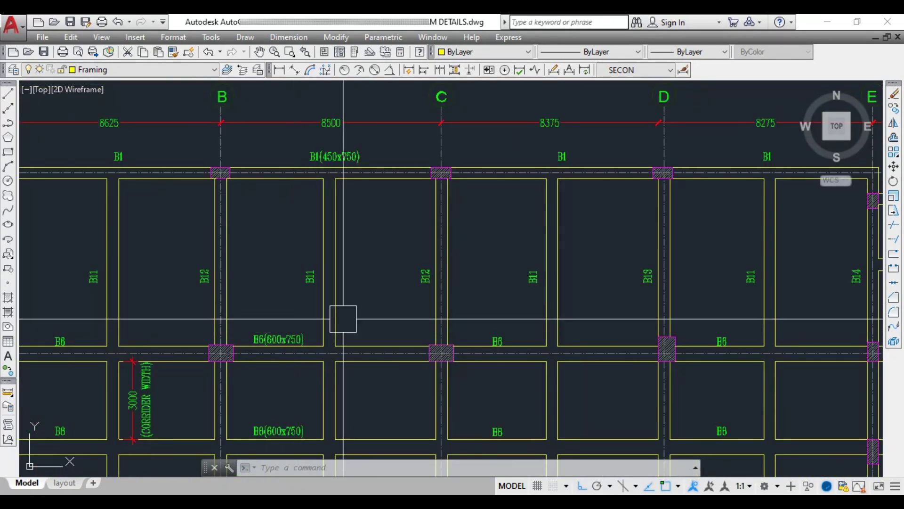
middle_click_drag(266, 154, 374, 214)
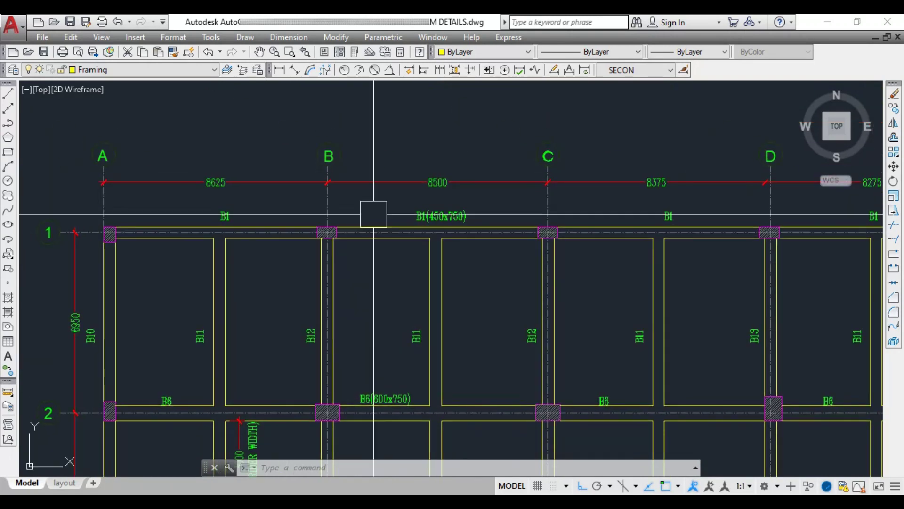
scroll(397, 216, "up", 2)
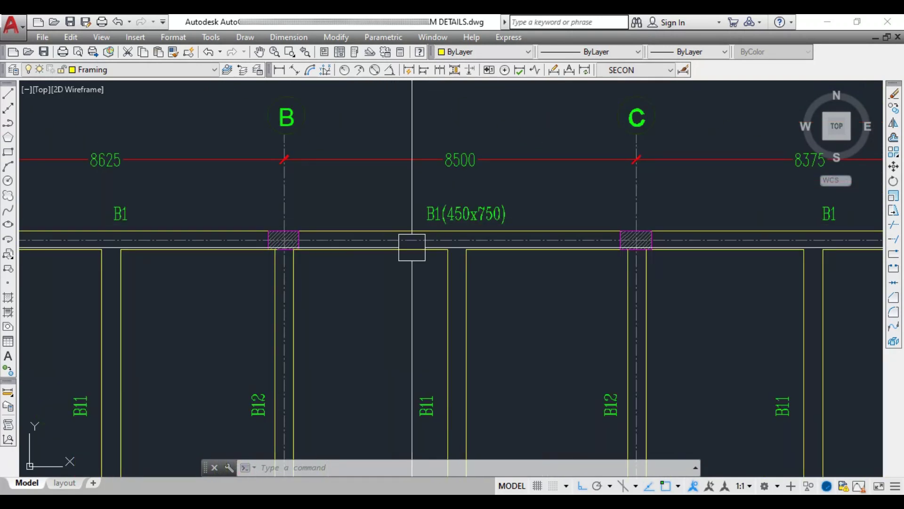
middle_click_drag(501, 257, 406, 252)
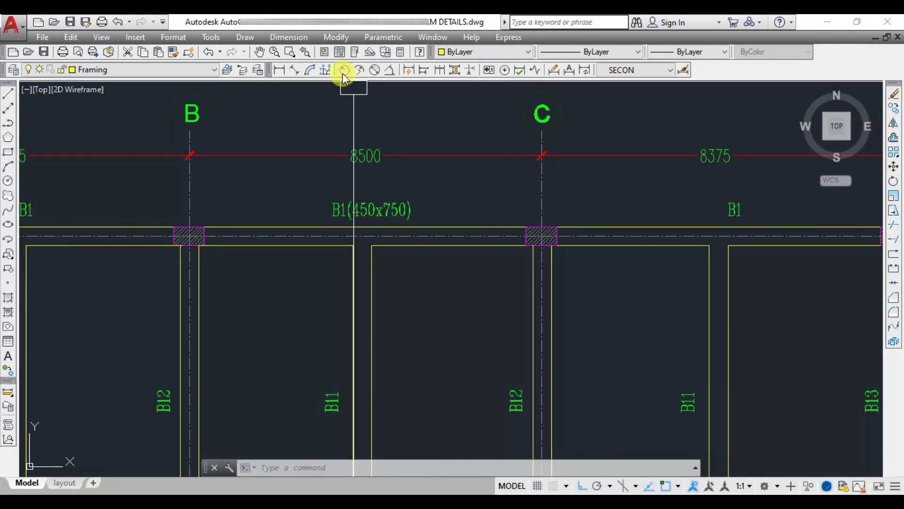
left_click(279, 70)
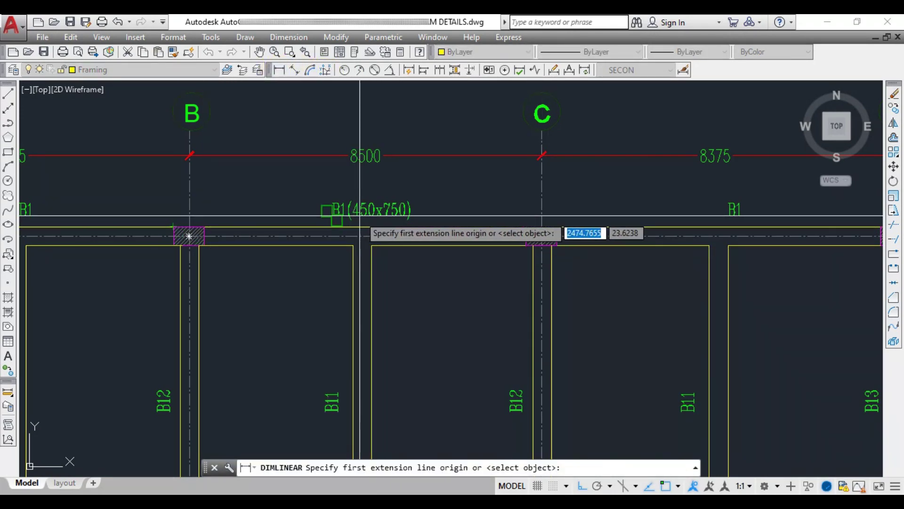
scroll(334, 216, "up", 4)
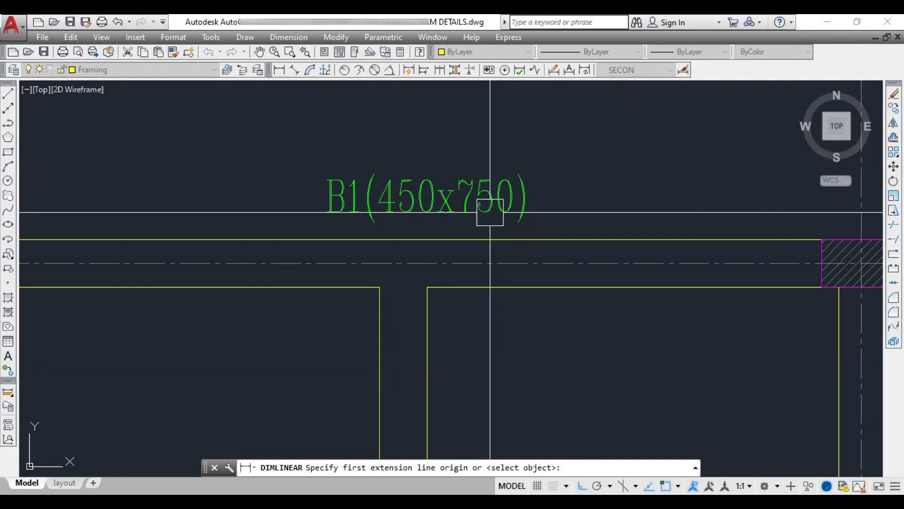
scroll(490, 212, "down", 4)
key("Escape")
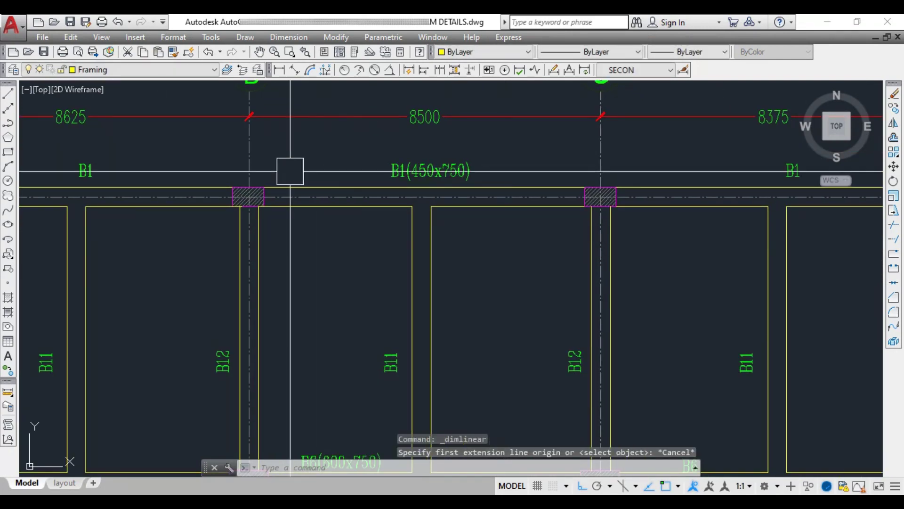
- Measure the width of beam B1 at the column face on grid line B with a linear dimension, without placing it
left_click(279, 70)
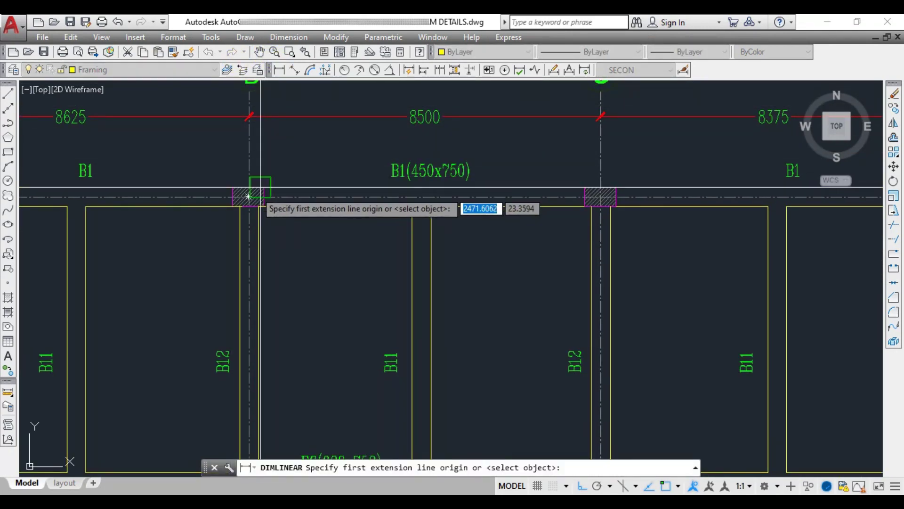
scroll(260, 188, "up", 6)
left_click(289, 228)
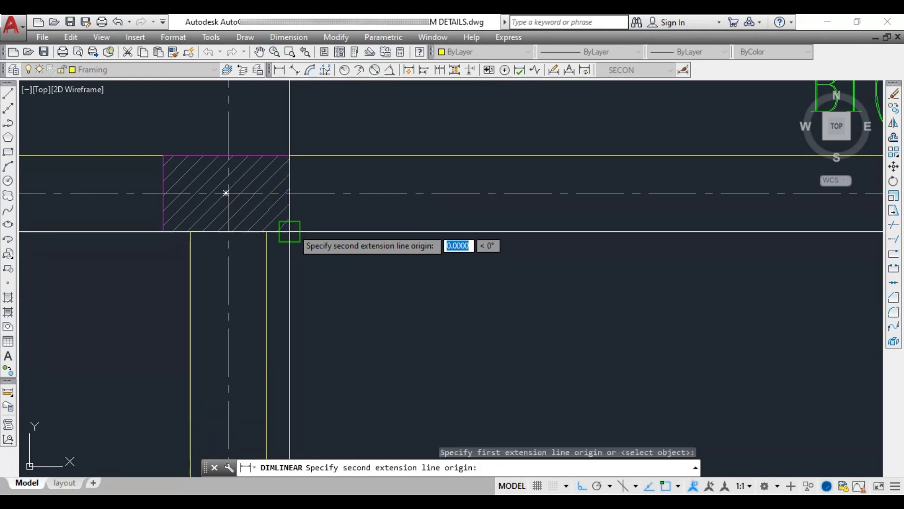
left_click(289, 156)
scroll(226, 192, "down", 6)
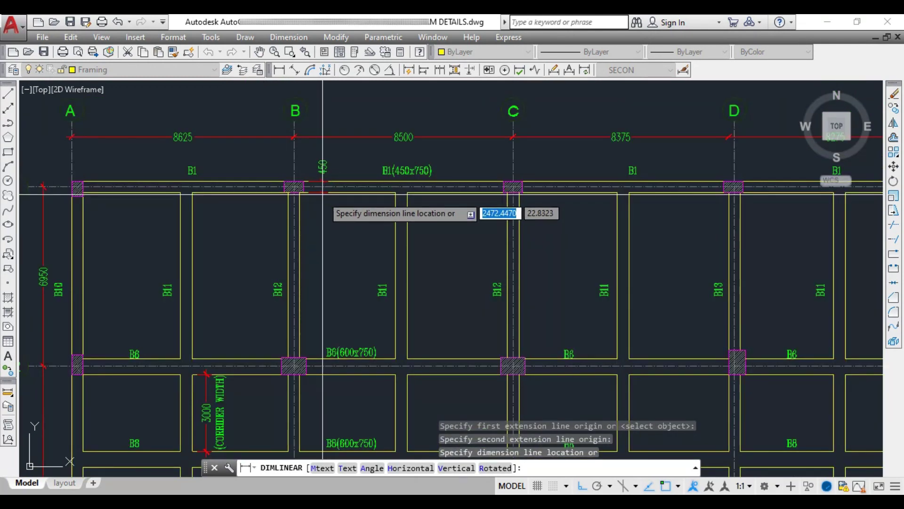
scroll(322, 191, "up", 6)
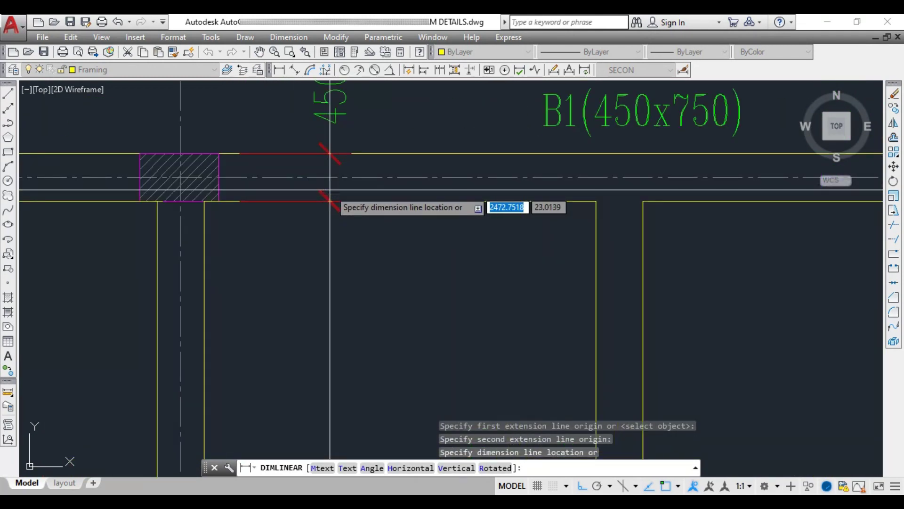
scroll(330, 200, "down", 3)
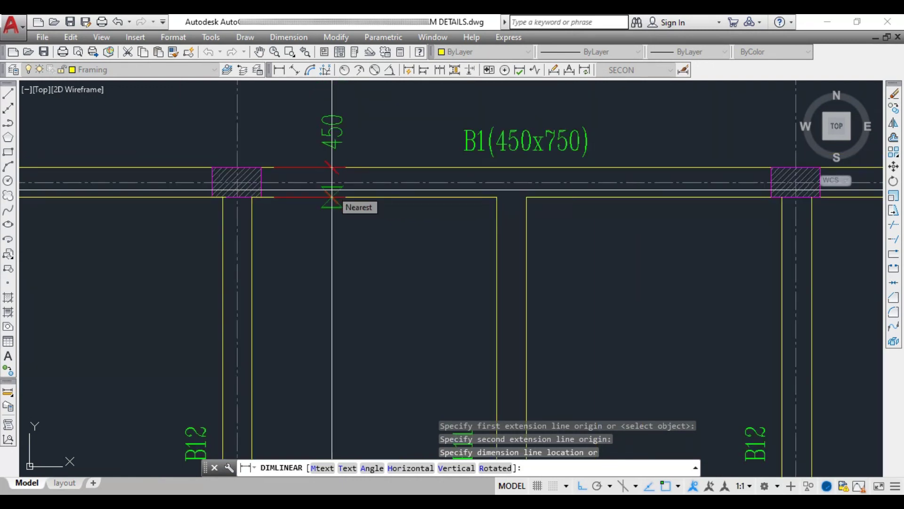
key("Escape")
scroll(283, 184, "up", 3)
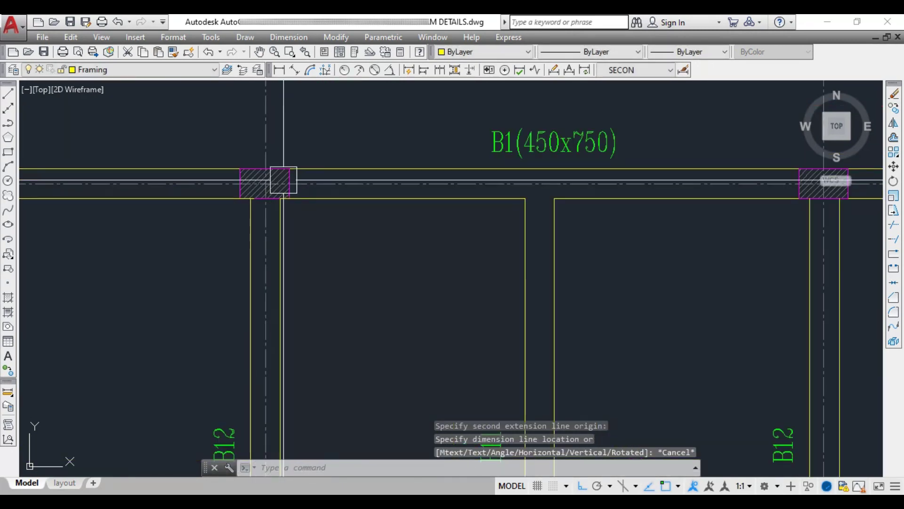
scroll(286, 168, "down", 3)
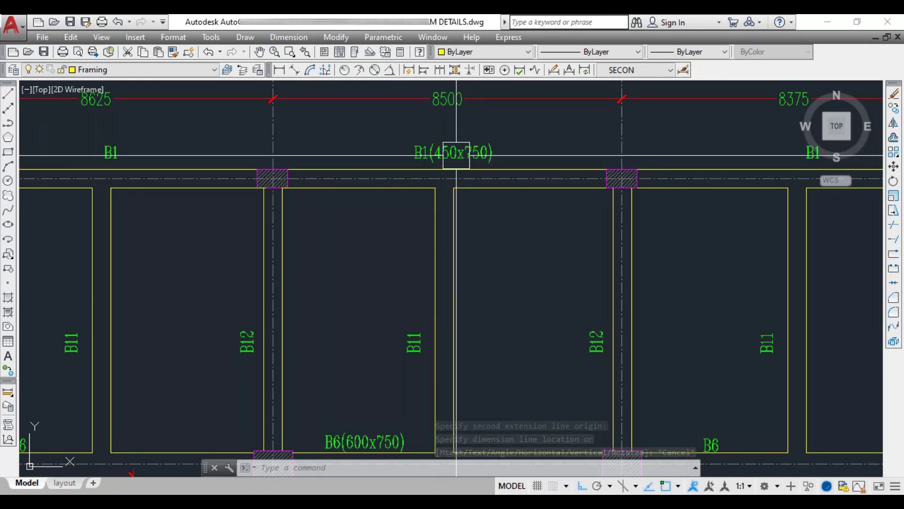
- Examine the size labels of beam B8 beside the corridor and beams B11 and B12 between grid lines 2 and 3
scroll(547, 273, "down", 3)
middle_click_drag(547, 272, 497, 196)
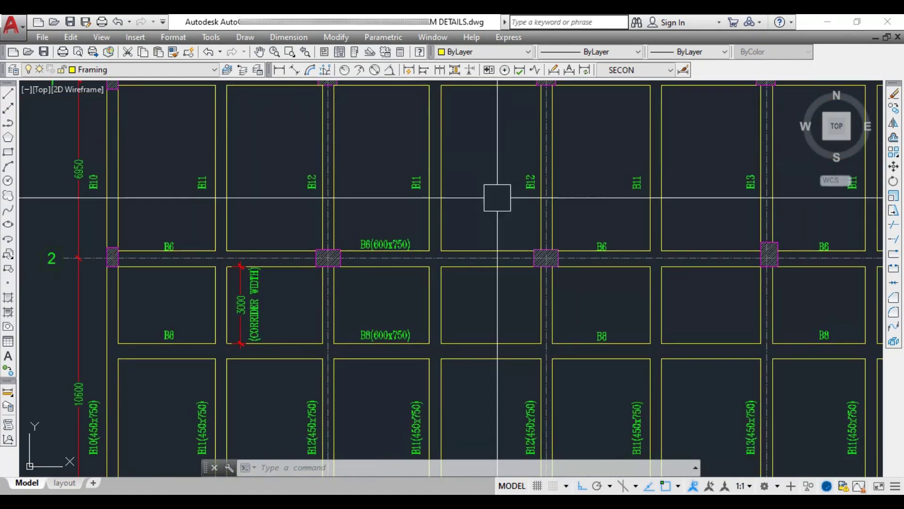
middle_click_drag(485, 295, 464, 200)
middle_click_drag(466, 303, 474, 250)
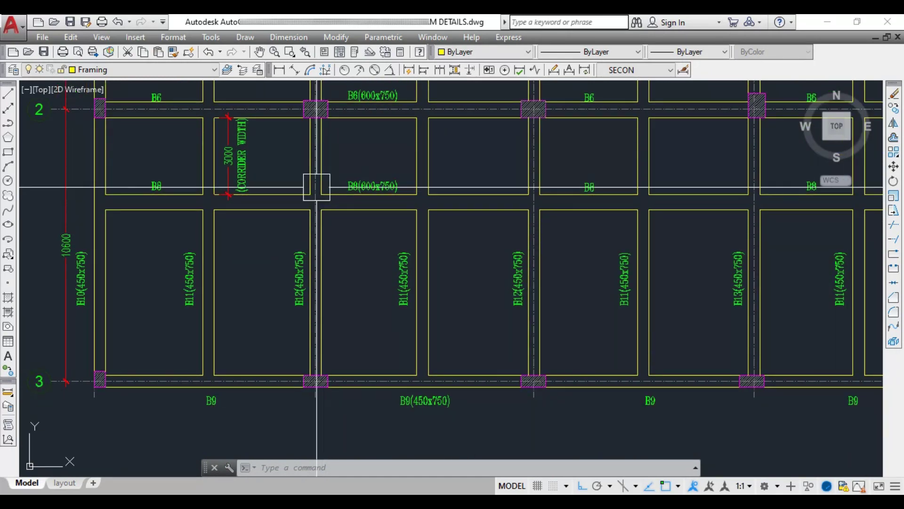
scroll(370, 185, "up", 4)
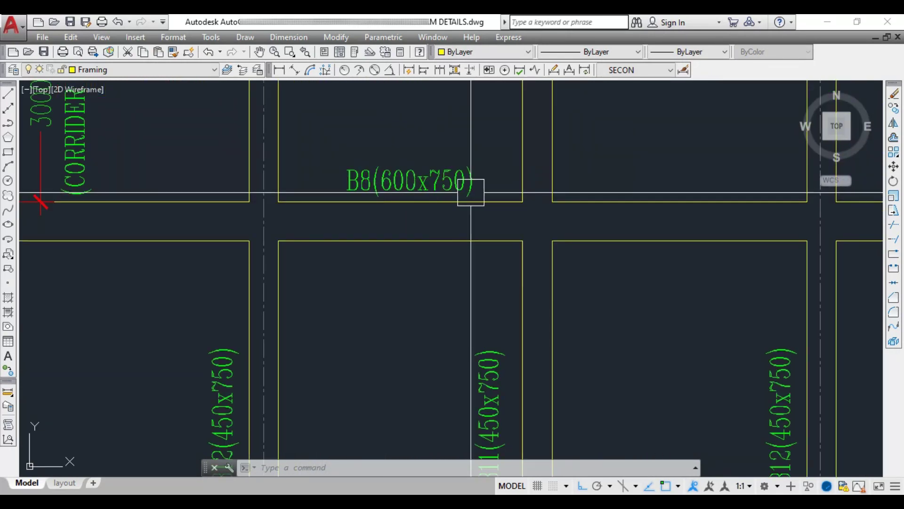
scroll(399, 234, "down", 3)
middle_click_drag(382, 312, 336, 237)
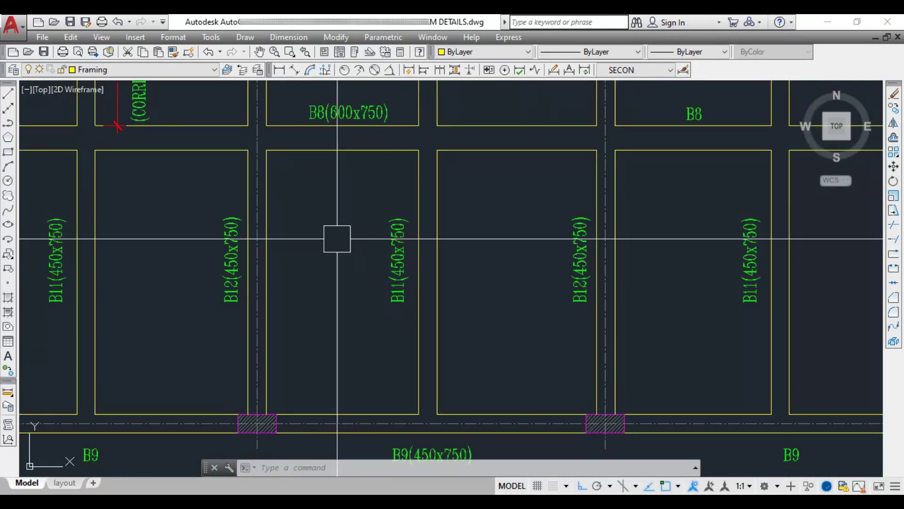
scroll(410, 282, "up", 2)
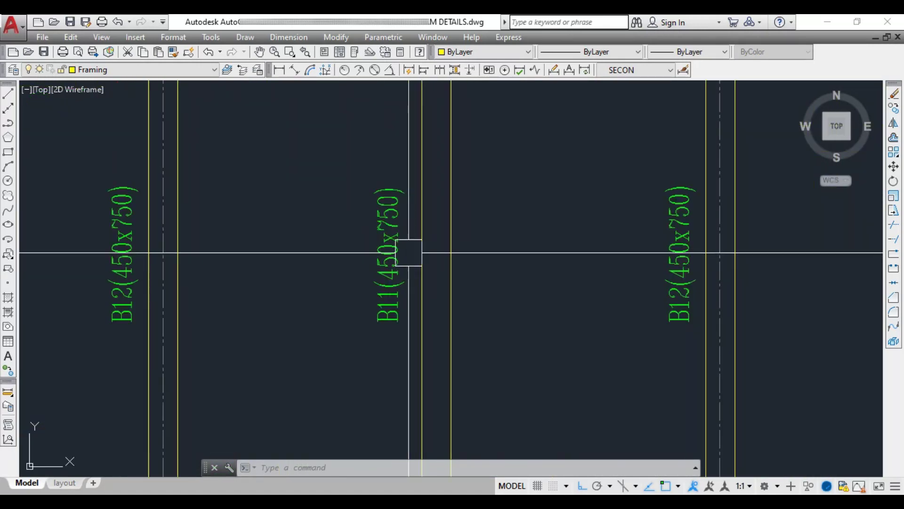
scroll(391, 226, "down", 2)
scroll(386, 215, "down", 3)
scroll(403, 232, "up", 3)
scroll(400, 303, "down", 3)
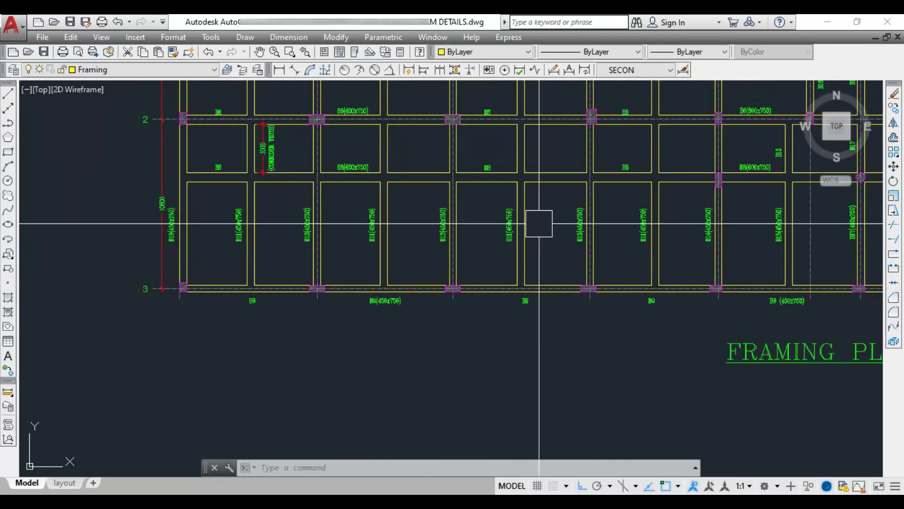
- Examine the size labels of beams B3, B4 and B16 between grid lines E and G, and the overall framing plan
scroll(409, 338, "up", 1)
scroll(557, 240, "up", 3)
middle_click_drag(557, 240, 446, 313)
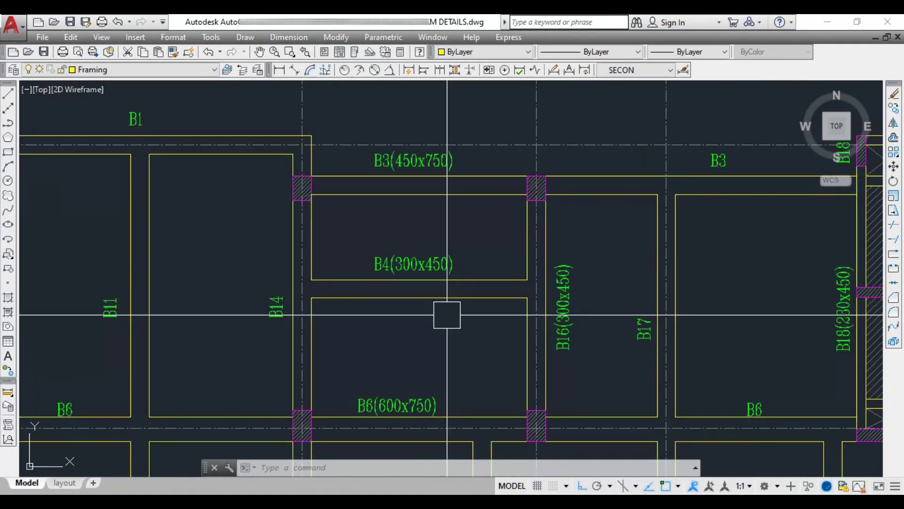
scroll(413, 300, "up", 2)
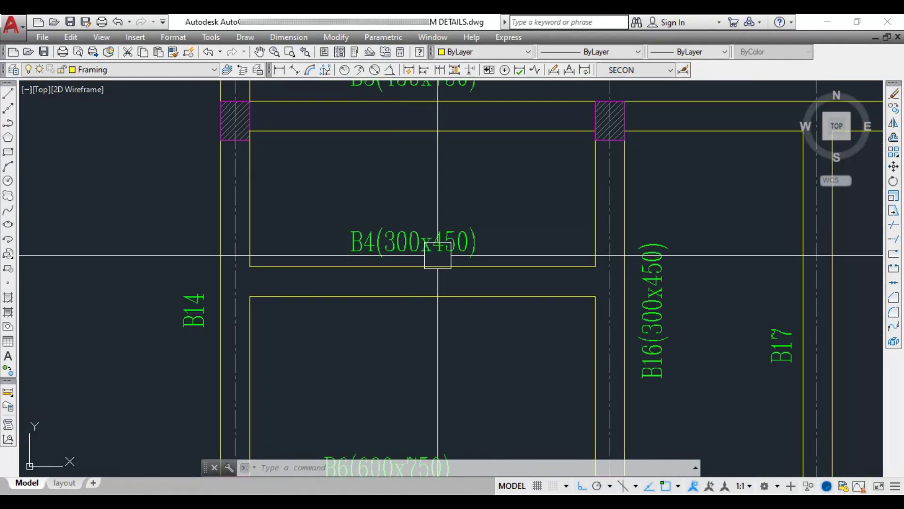
scroll(459, 254, "down", 4)
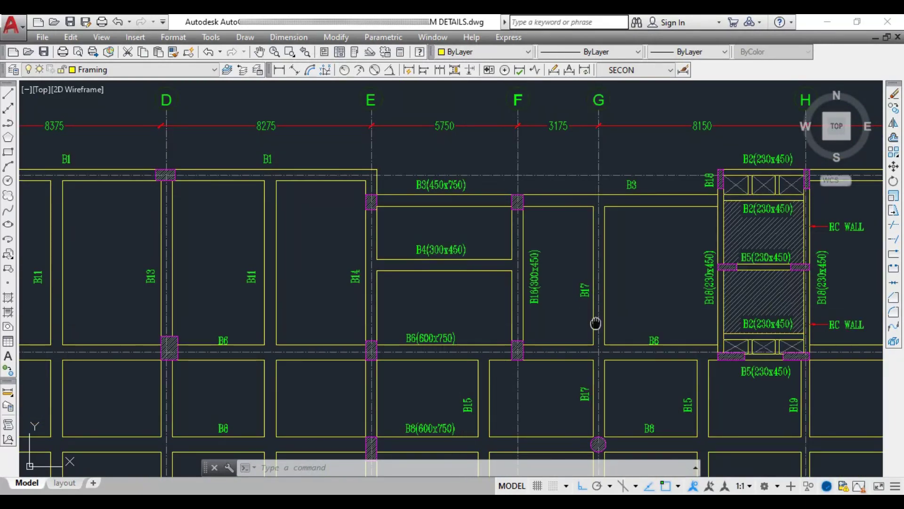
middle_click_drag(676, 297, 391, 307)
scroll(599, 375, "down", 4)
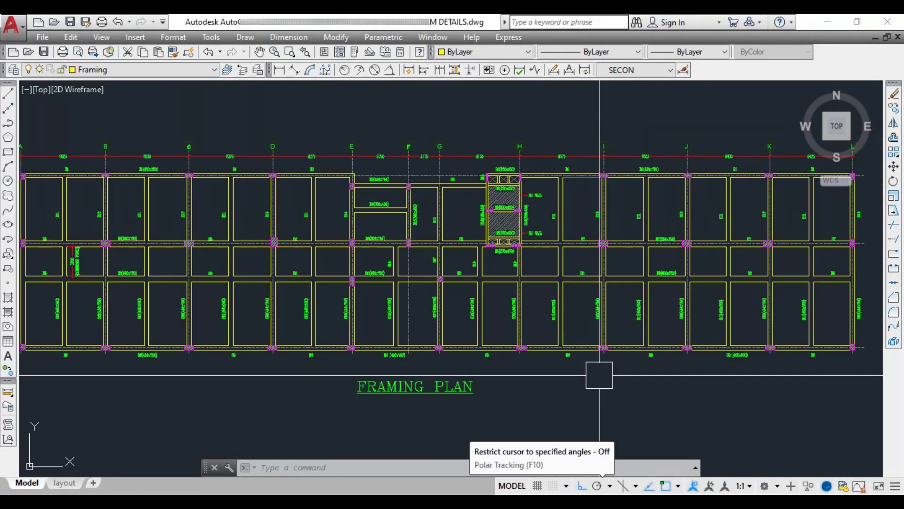